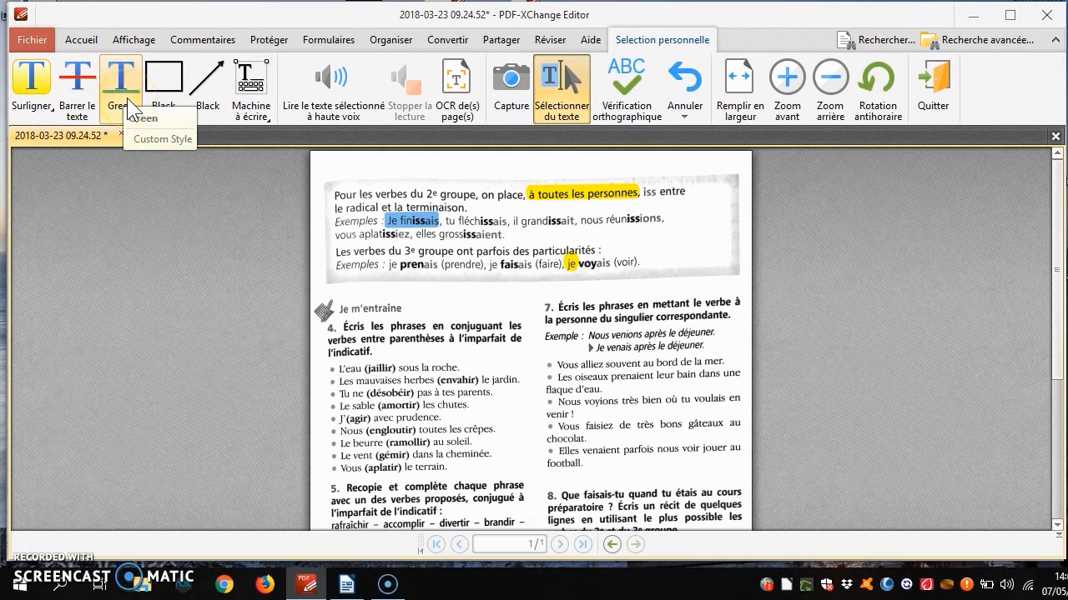
Step: Have the selected words "Je finissais" read aloud, and select all the text of the grammar rule box
click(344, 83)
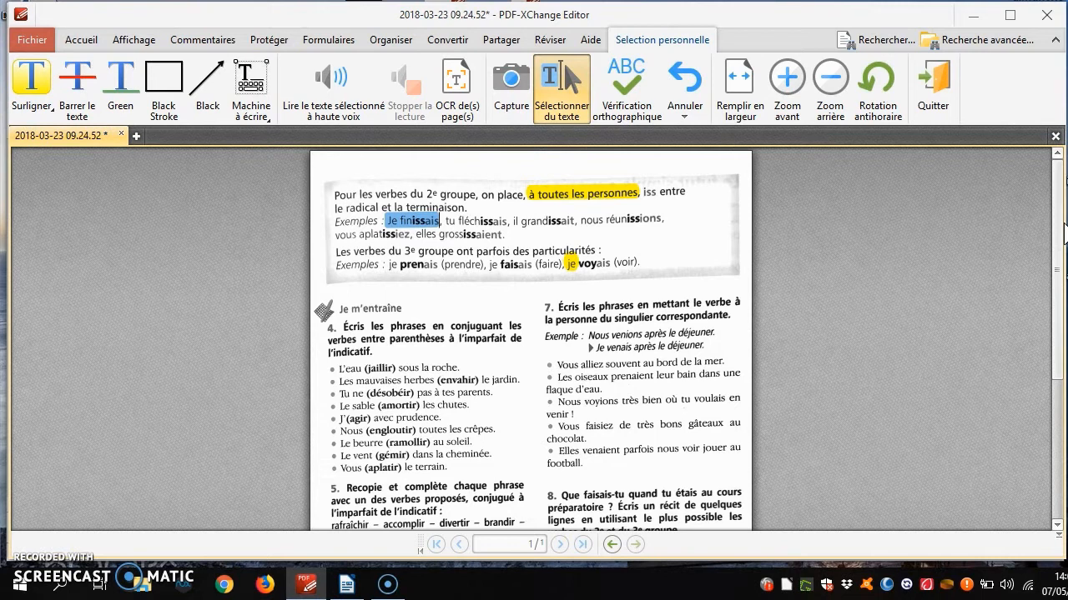
click(334, 196)
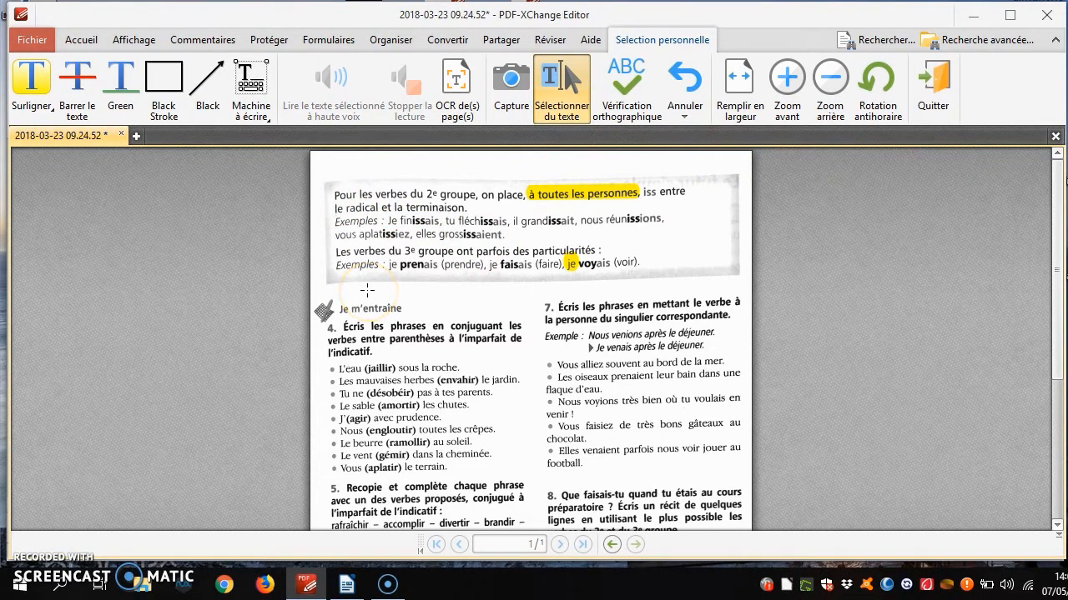
click(333, 192)
drag(333, 192, 657, 264)
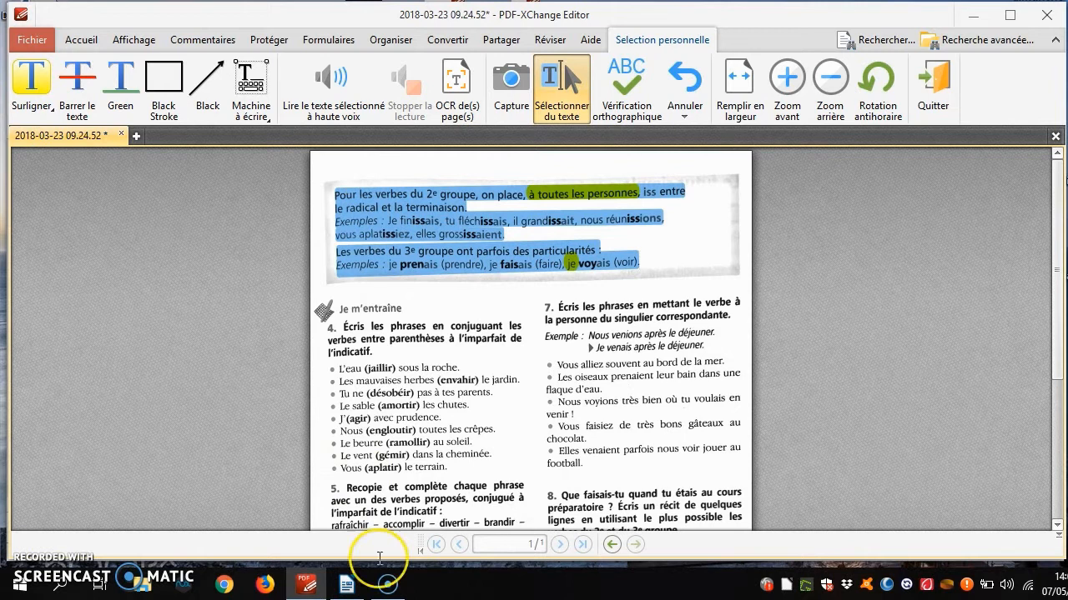
Step: Switch to LibreOffice Writer and zoom the blank document out to 110 %
click(346, 585)
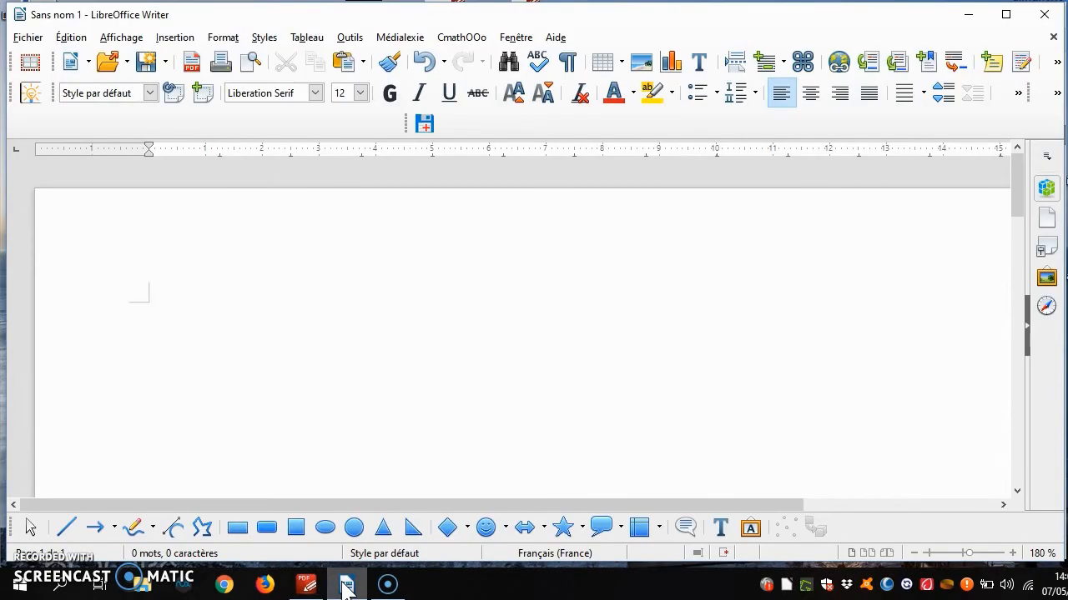
click(913, 553)
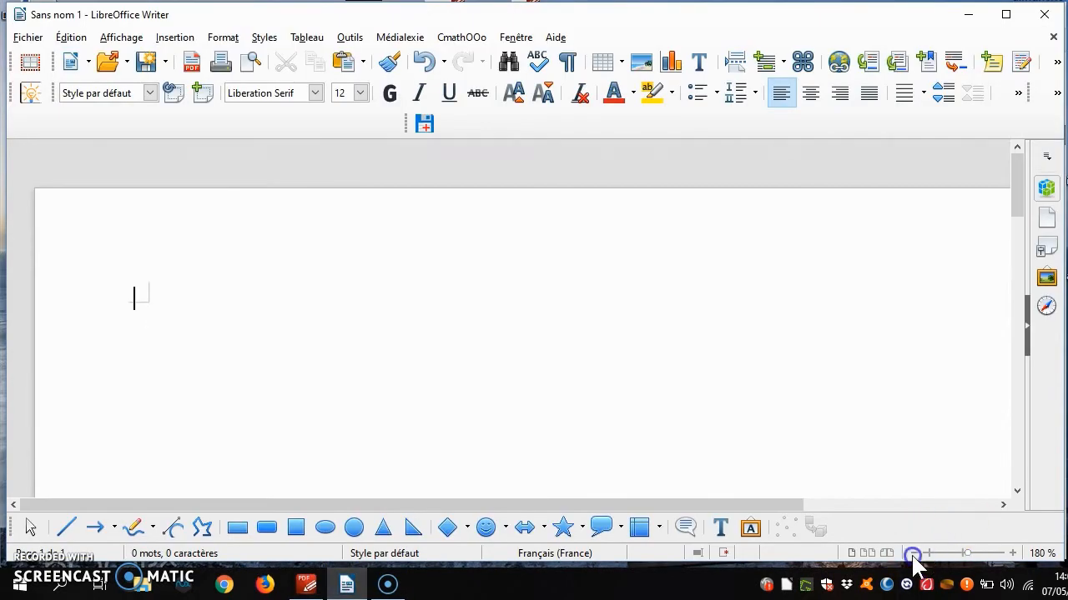
click(913, 553)
click(913, 553)
click(914, 553)
click(914, 553)
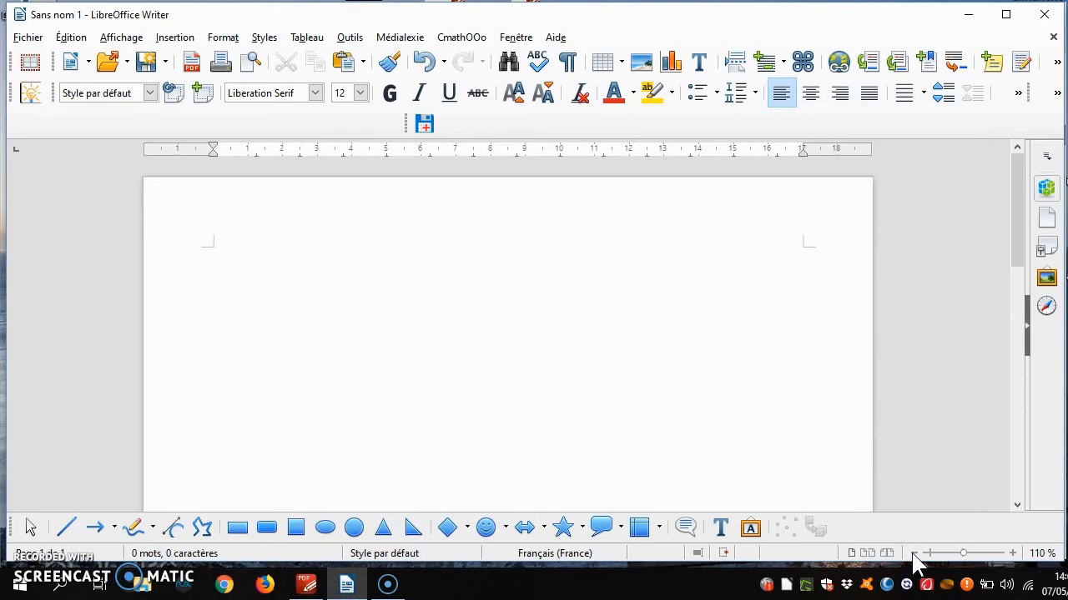
text(Je frnrssais)
key(BackSpace)
key(BackSpace)
key(BackSpace)
key(BackSpace)
key(BackSpace)
key(BackSpace)
key(BackSpace)
key(BackSpace)
key(BackSpace)
key(BackSpace)
key(BackSpace)
key(BackSpace)
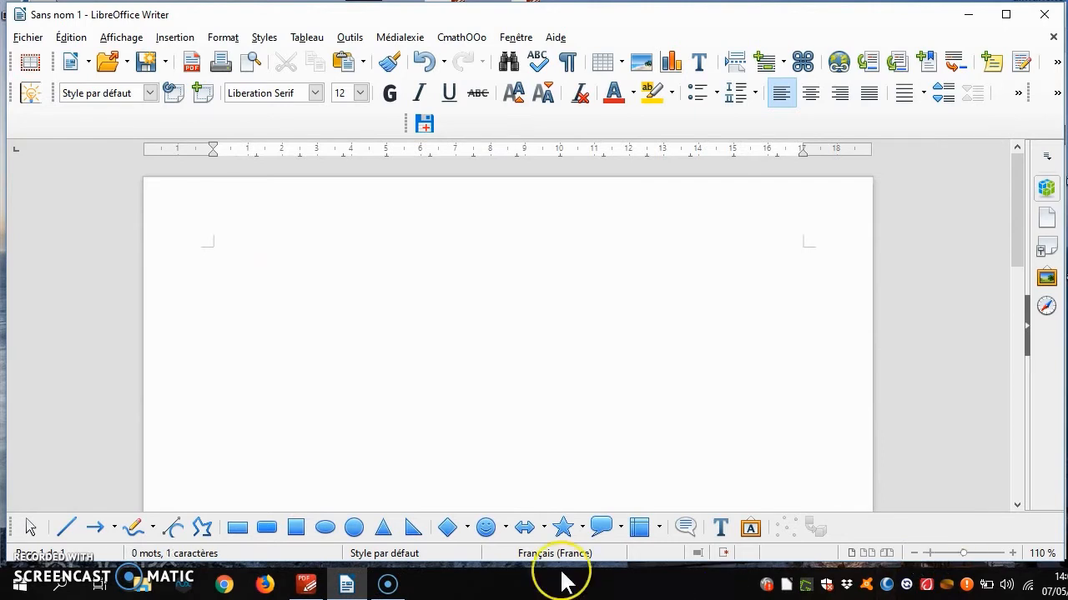
Step: Copy the selected grammar rule text from PDF-XChange Editor and paste it into the blank LibreOffice Writer document
click(307, 584)
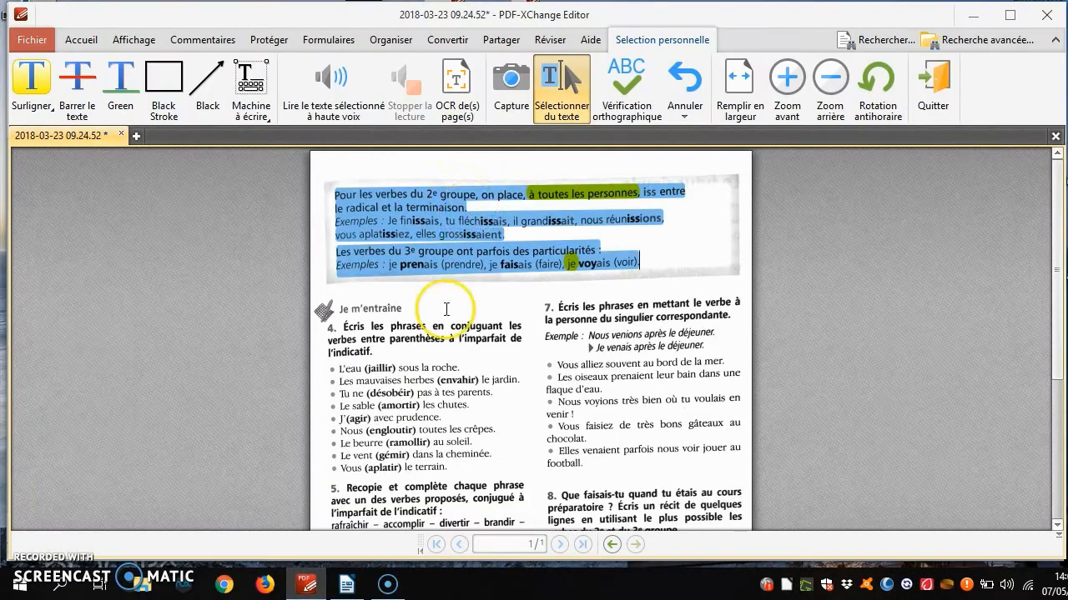
right_click(400, 218)
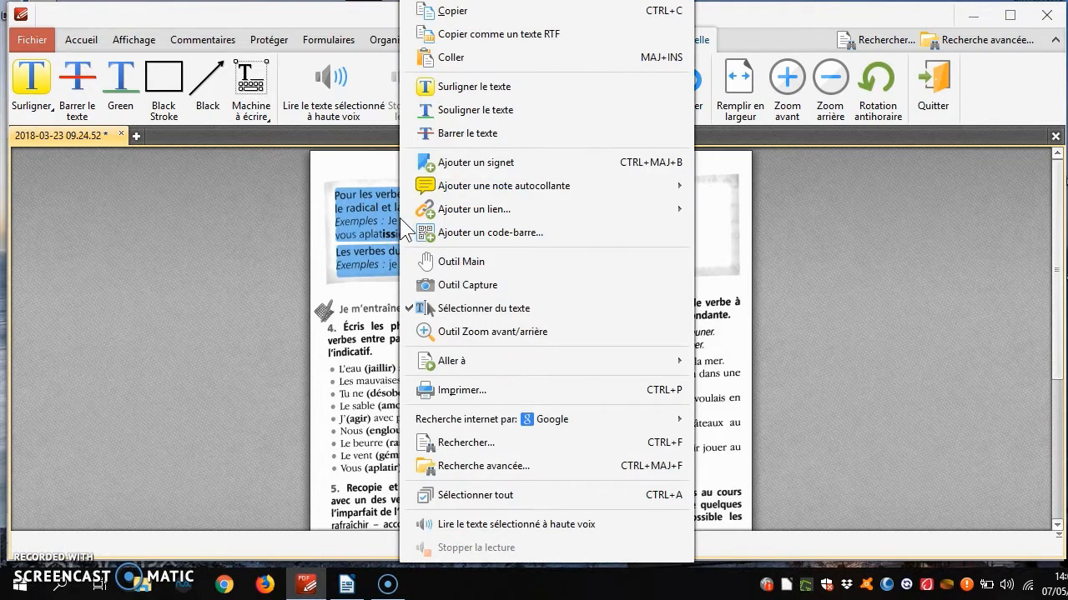
click(462, 392)
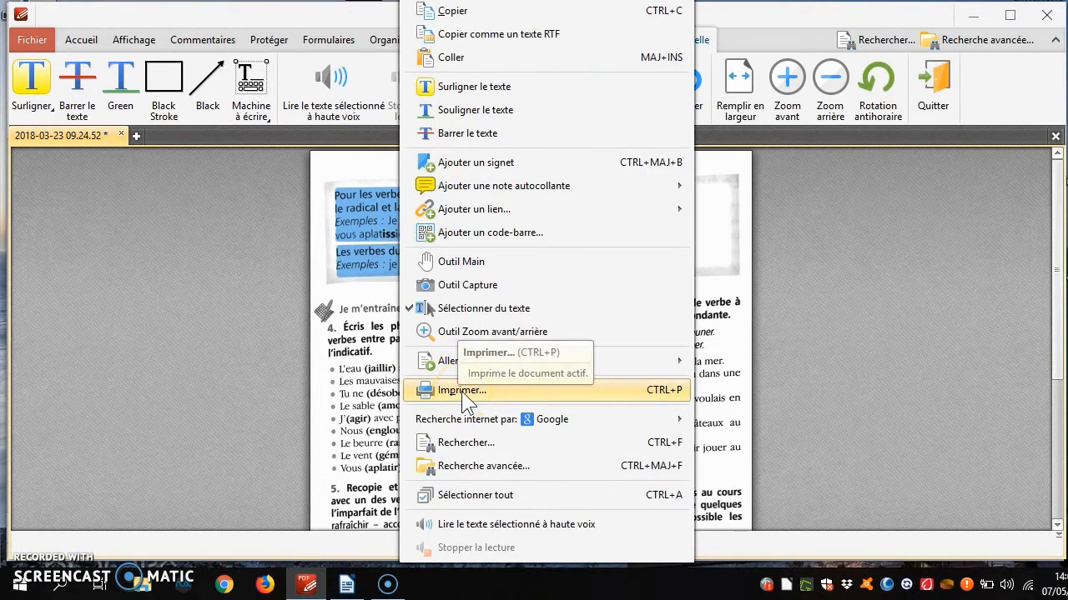
click(450, 11)
click(347, 586)
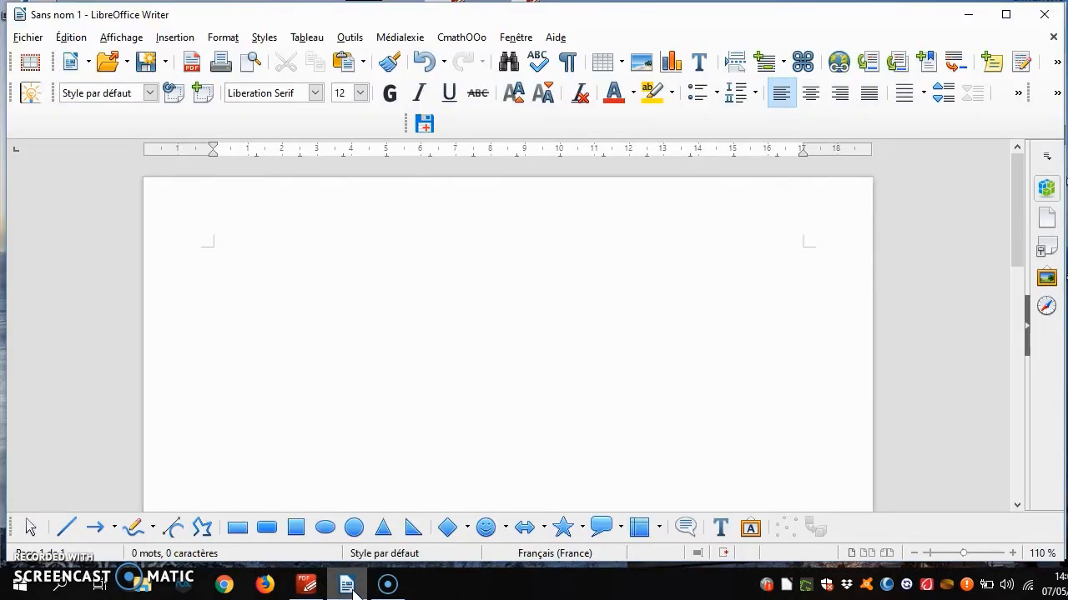
text(Pour les verbes du 2C groupe, on place, à toutes les personnes, iss entre le radical et la terminaison. Exemples :_ Je frnrssais, tu fléchissais, il grandissait, nous réunissions, vous aplatlssrez, elles grossissaient. Les verbes du 3e groupe ont parfois des particularités :  Exemples " Je prenais (prendre), je faisais (faire), je voyais (voir).)
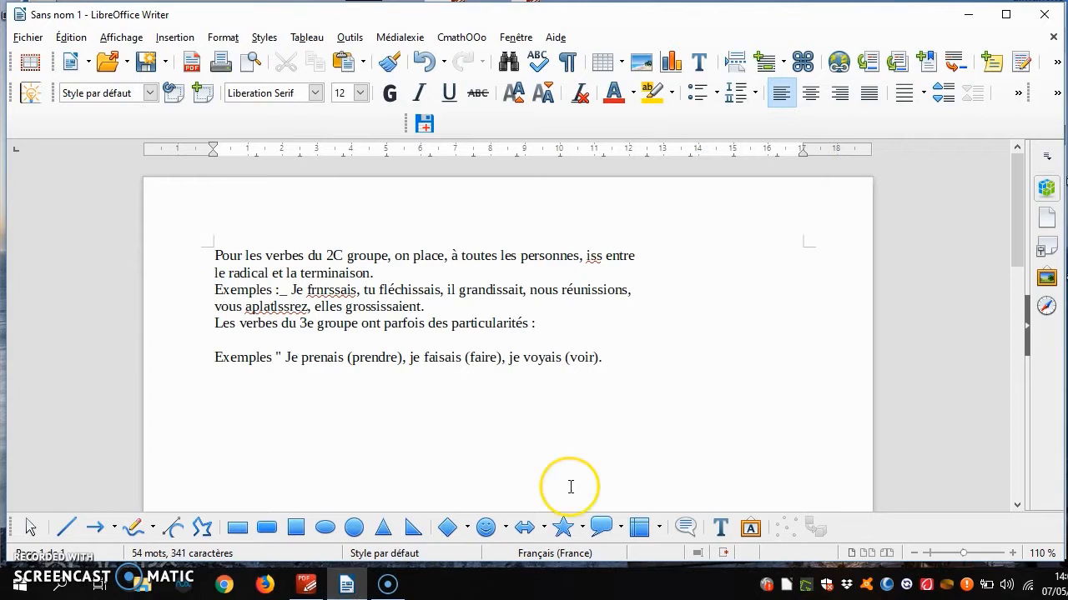
Step: Correct "2C groupe" to "2e groupe" in the first sentence
click(344, 256)
key(BackSpace)
text(e)
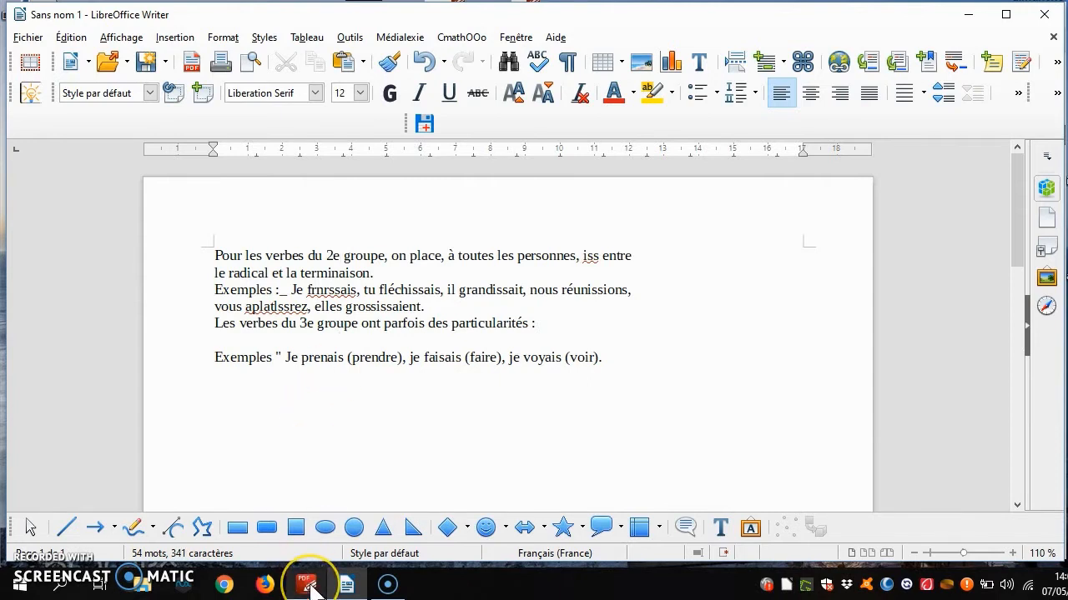
Step: Enclose the word "iss" in French quotation marks « » in the first sentence
mouse_move(310, 588)
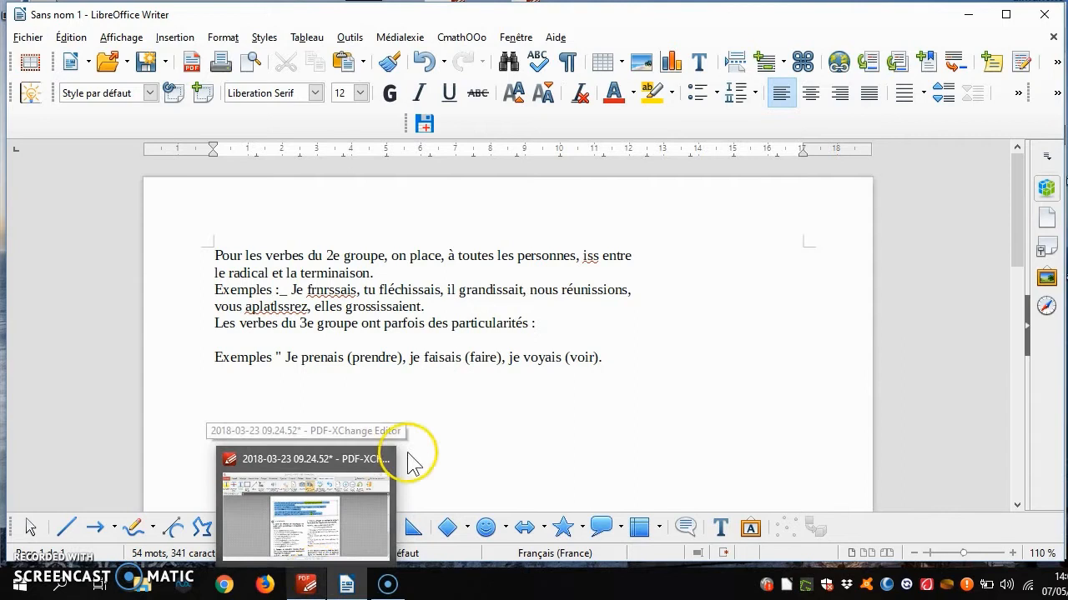
click(599, 256)
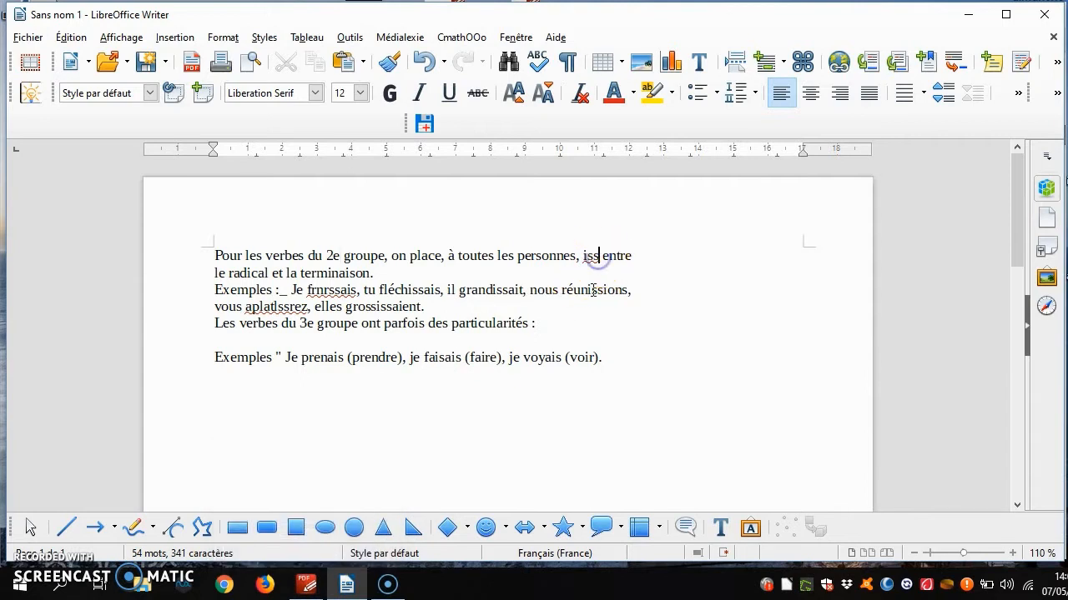
text(»)
text(")
Step: Join the line starting with "le radical" to the end of the line before it
key(Right)
key(Right)
key(Right)
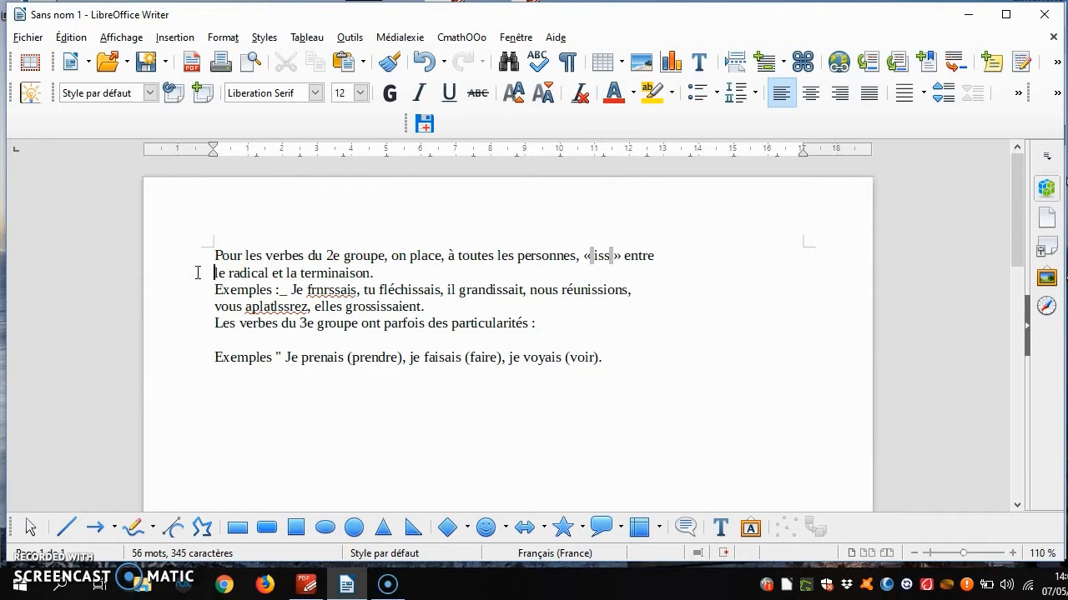
key(BackSpace)
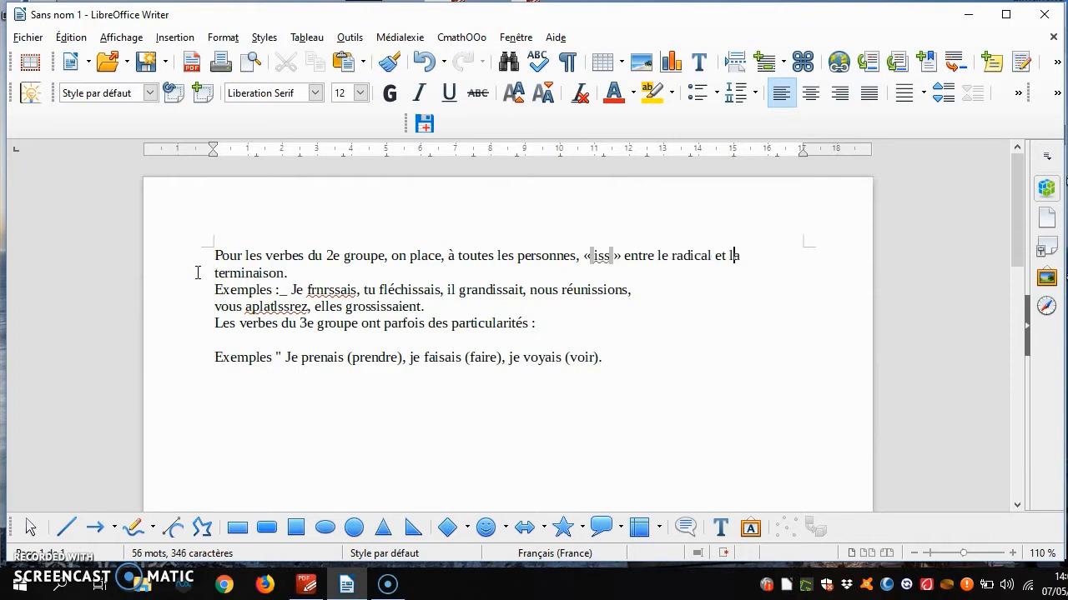
key(Right)
key(Delete)
Step: Remove the stray underscore after the first "Exemples :" and correct the misread verb after "Je" to "finissais"
click(290, 289)
key(BackSpace)
key(BackSpace)
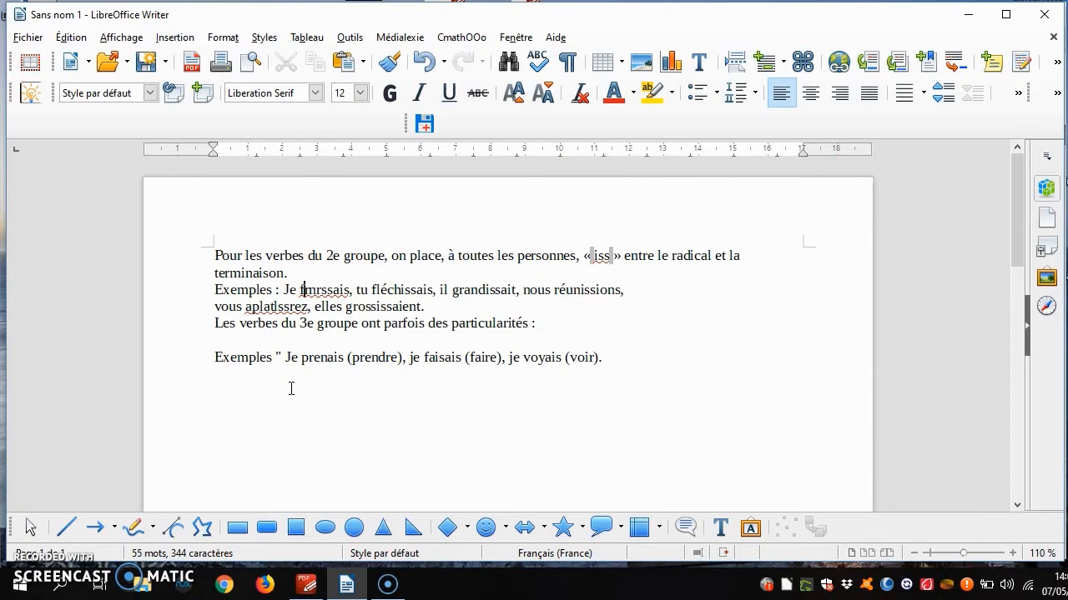
key(BackSpace)
text(i)
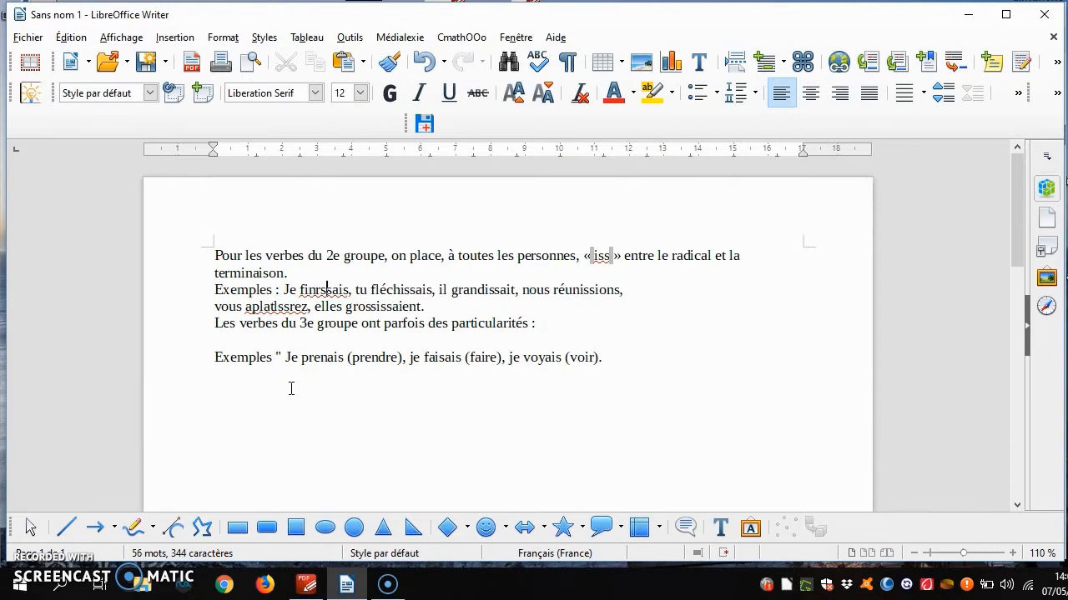
key(Delete)
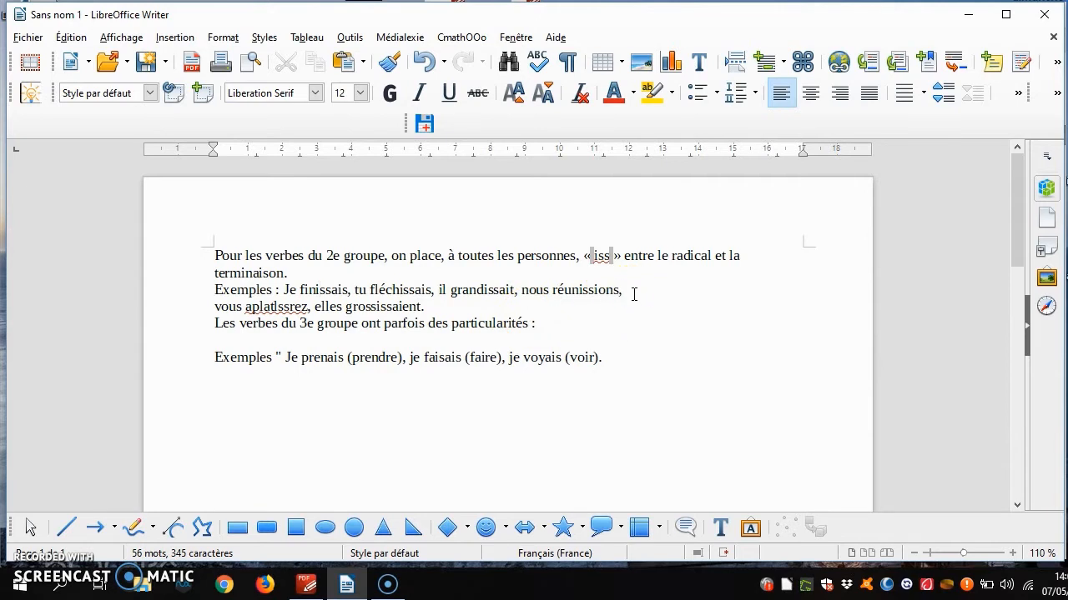
Step: Join the line starting with "vous" to the line before it and correct its verb to "aplatissiez", checking against the PDF
key(Delete)
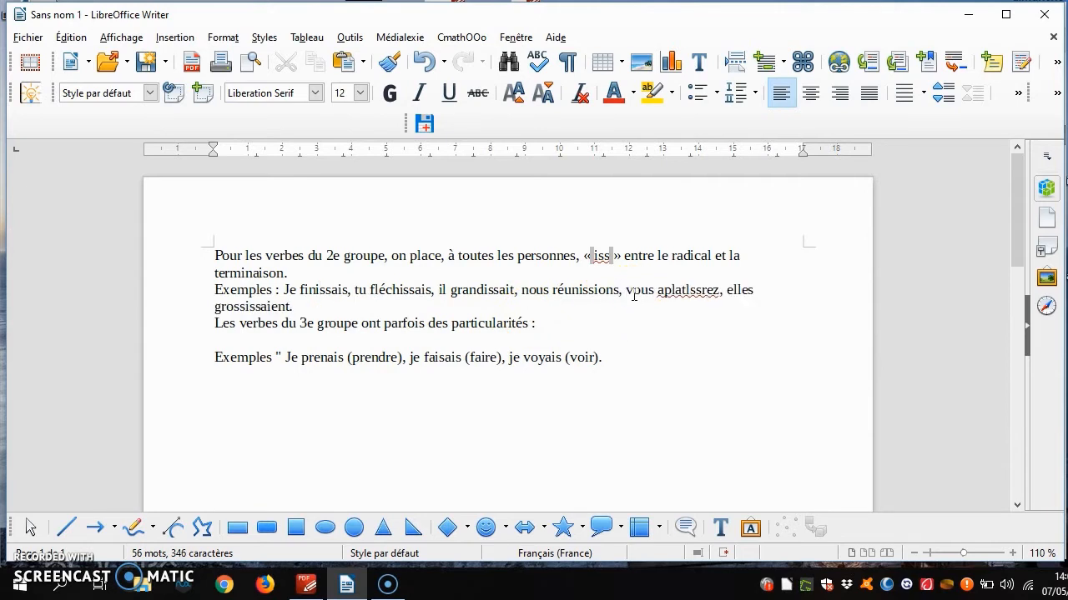
click(305, 585)
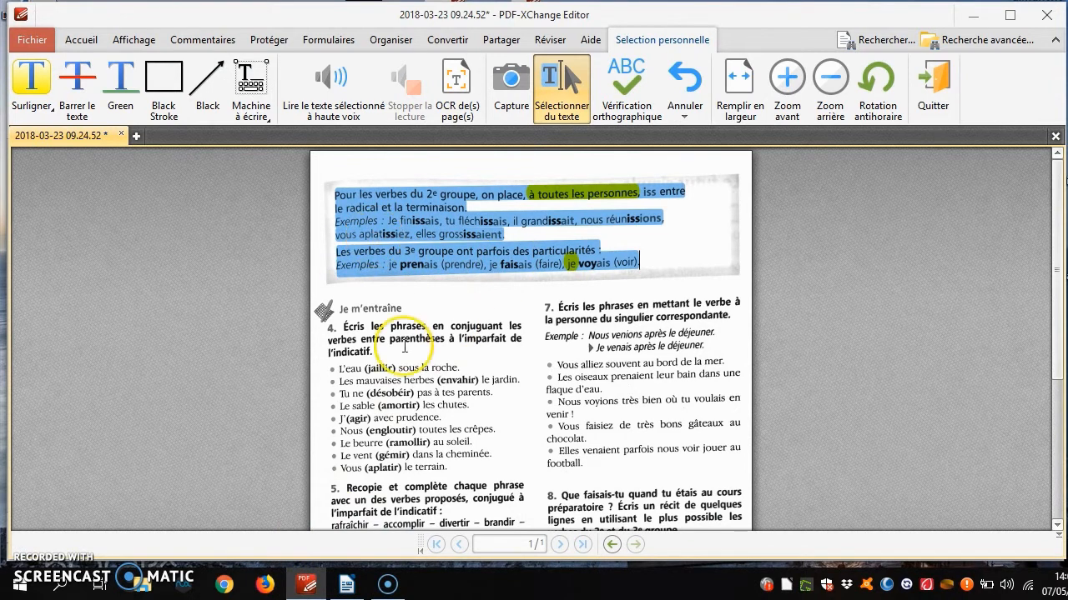
click(346, 584)
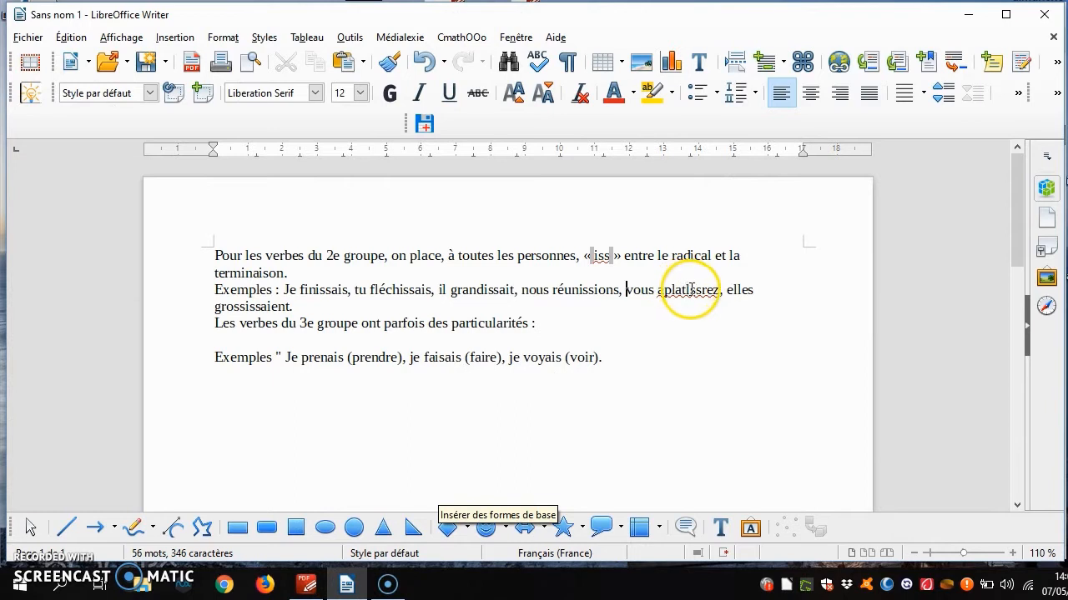
key(BackSpace)
text(i)
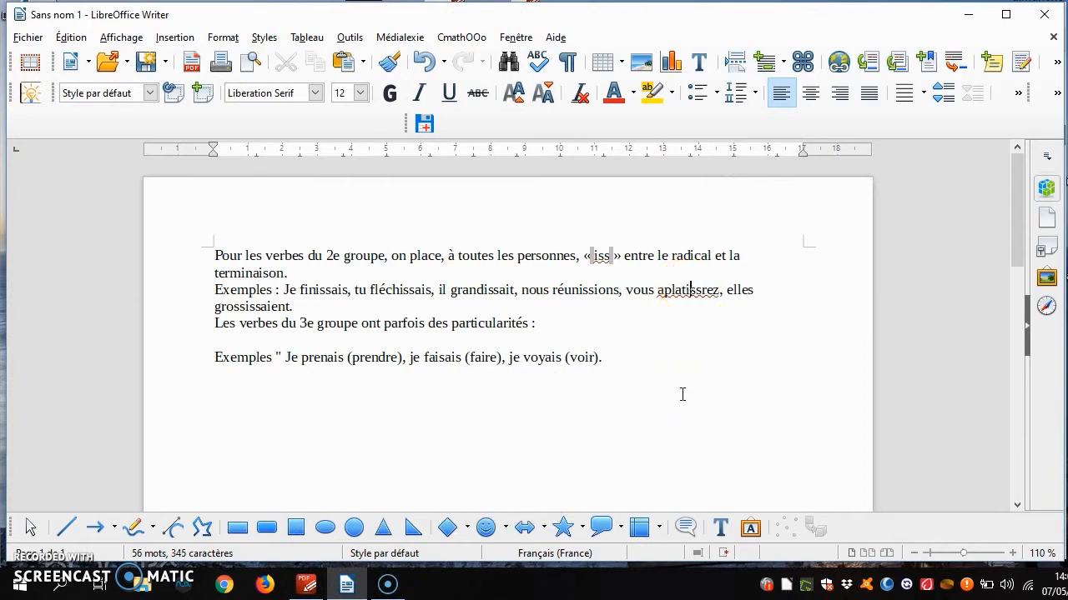
click(706, 289)
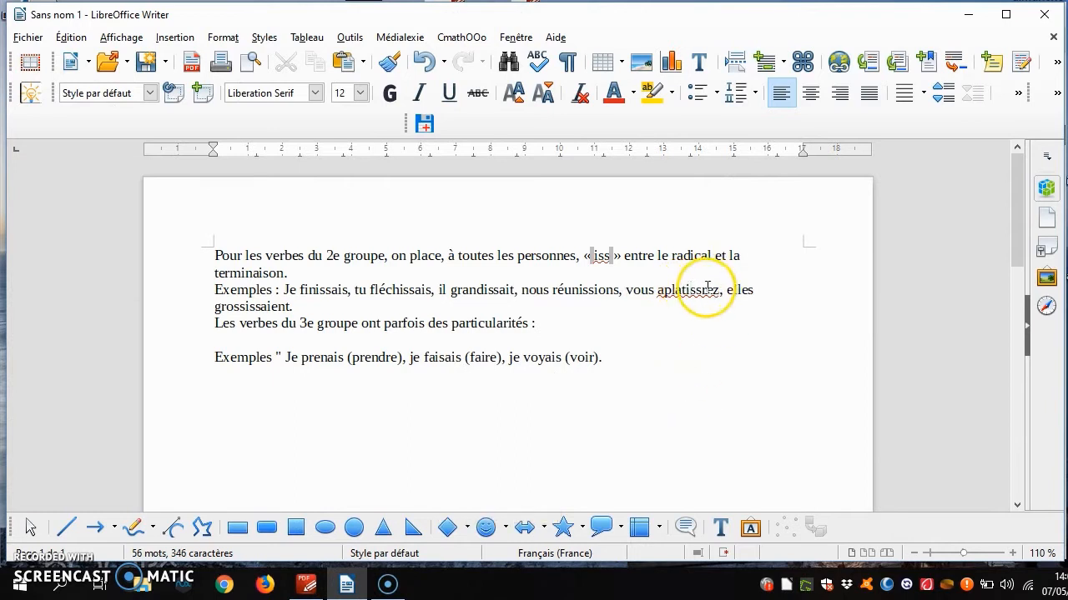
key(BackSpace)
text(i)
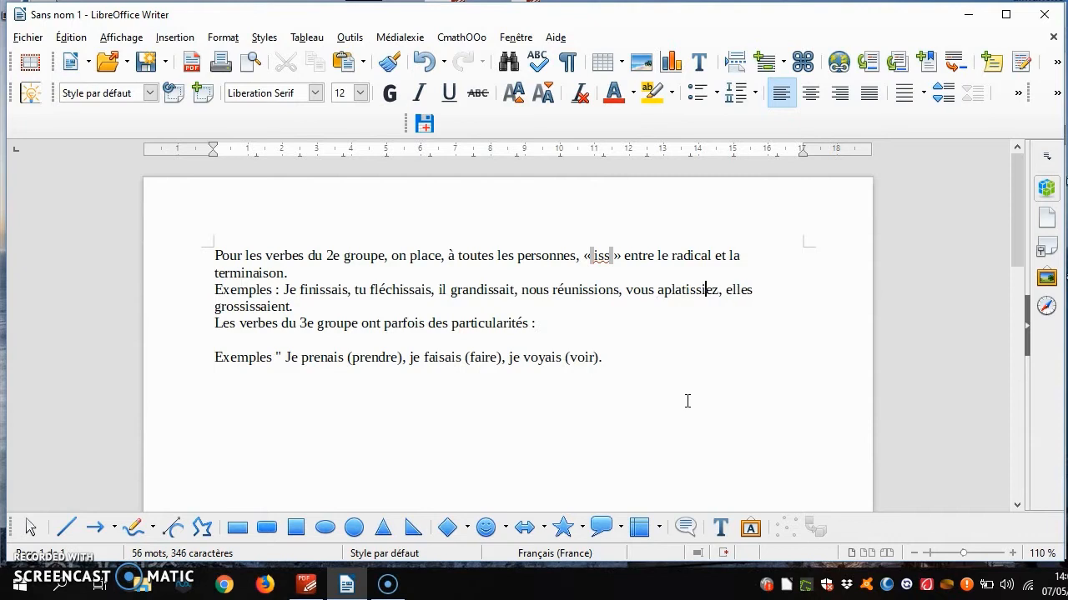
Step: Insert a blank line between "elles grossissaient." and the sentence about the 3e groupe verbs
click(310, 306)
key(Return)
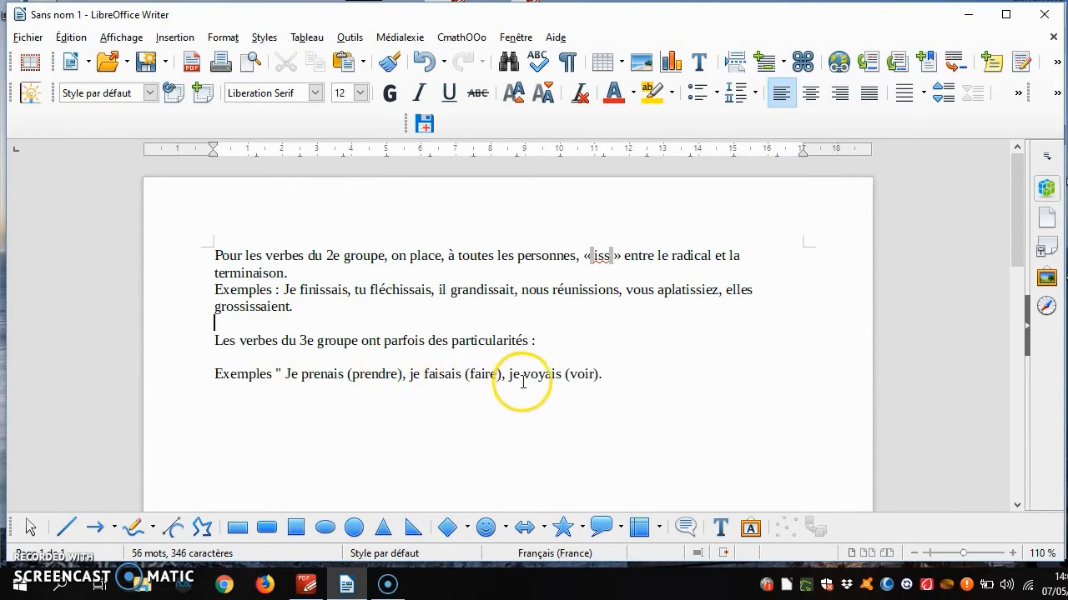
Step: Set all the text of the document to the Arial font at size 16
click(625, 377)
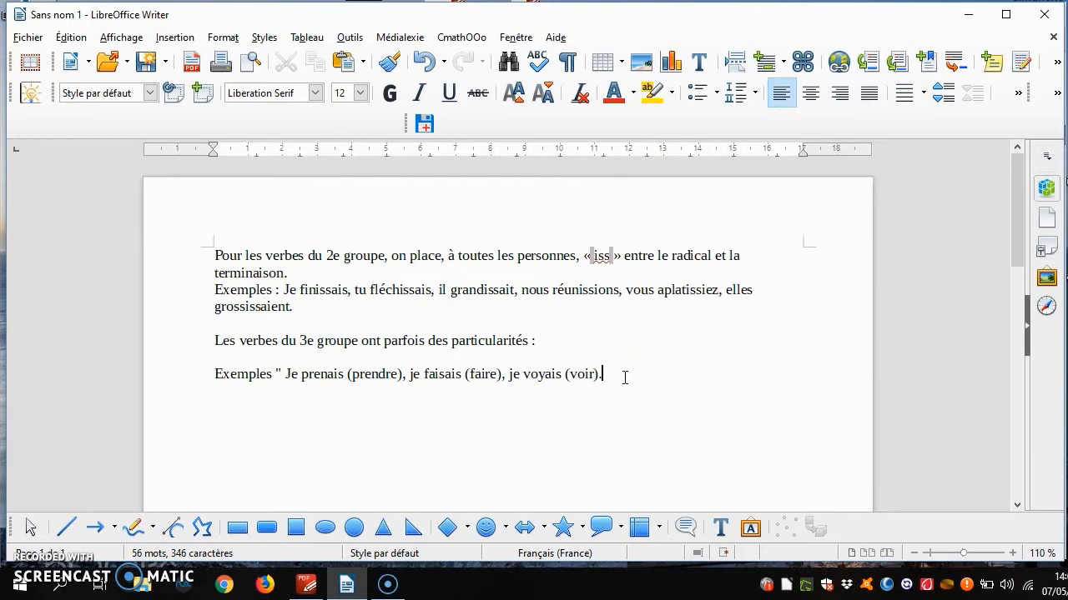
drag(625, 377, 320, 121)
click(316, 92)
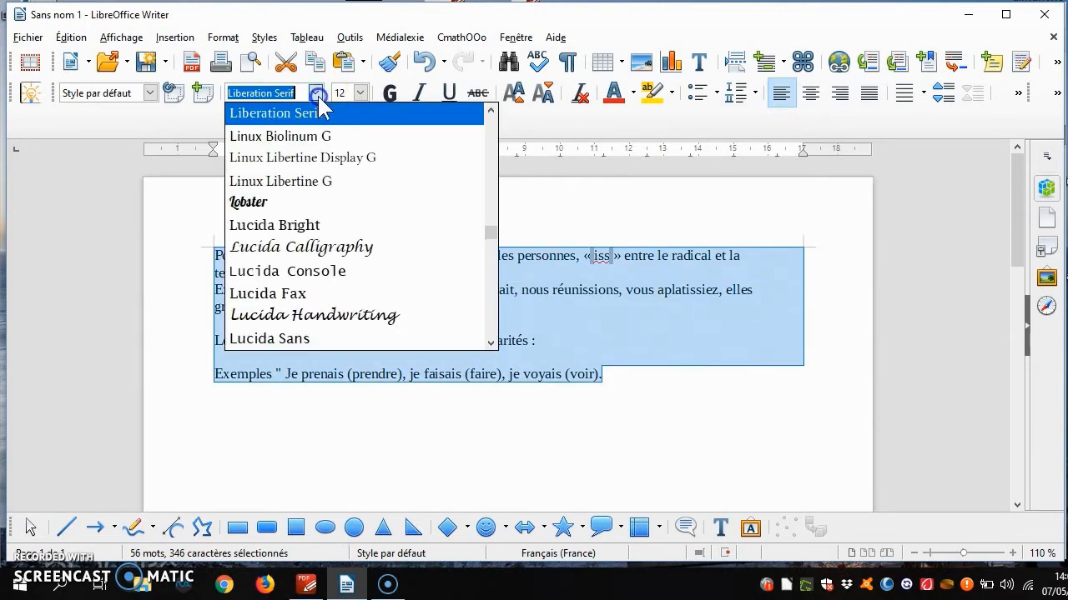
drag(487, 240, 508, 178)
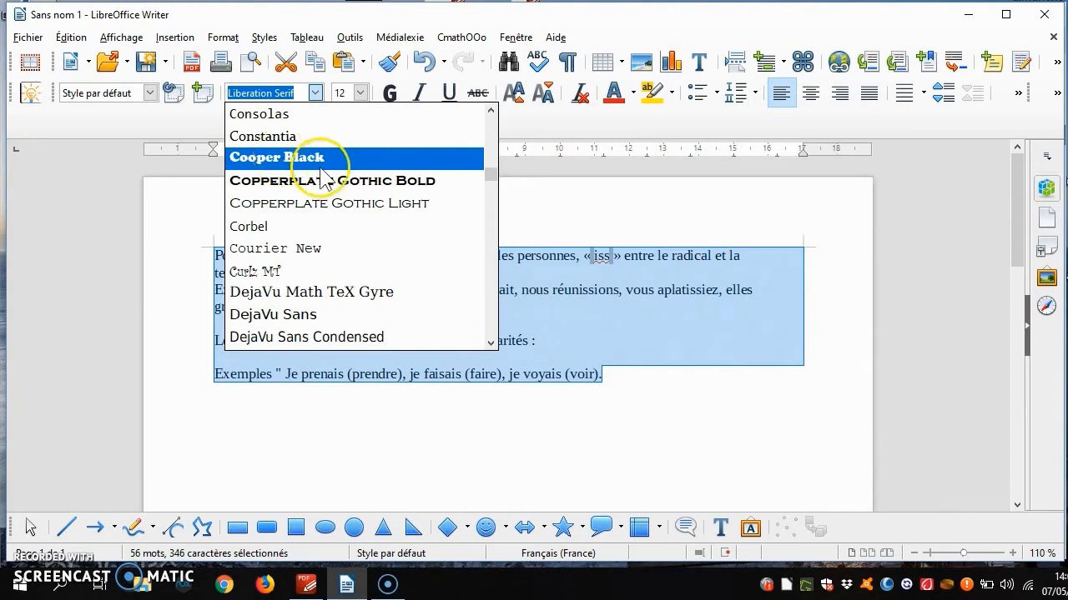
text(Arial)
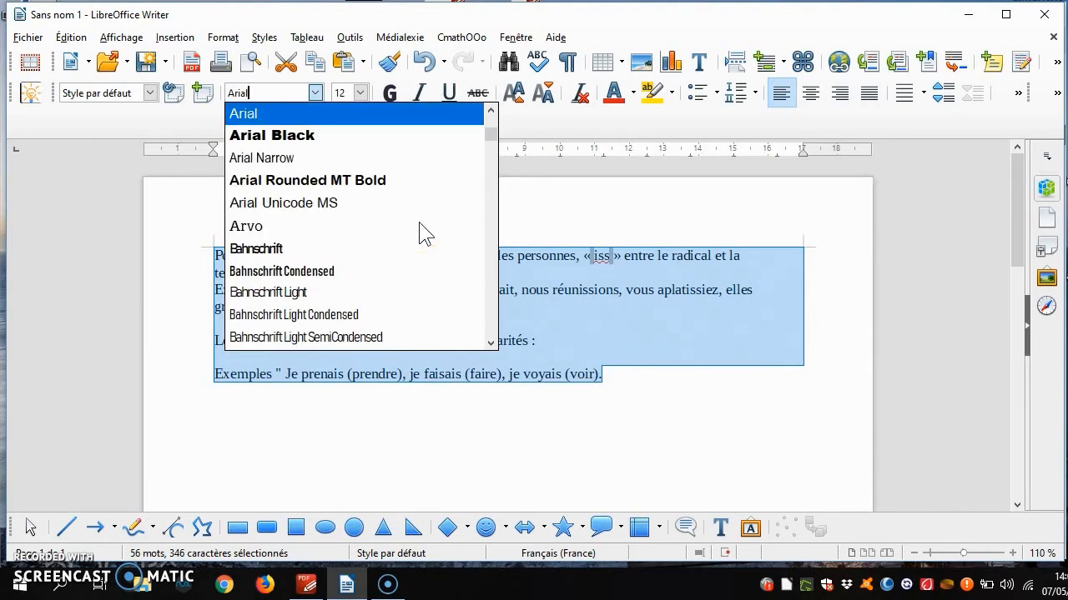
click(286, 113)
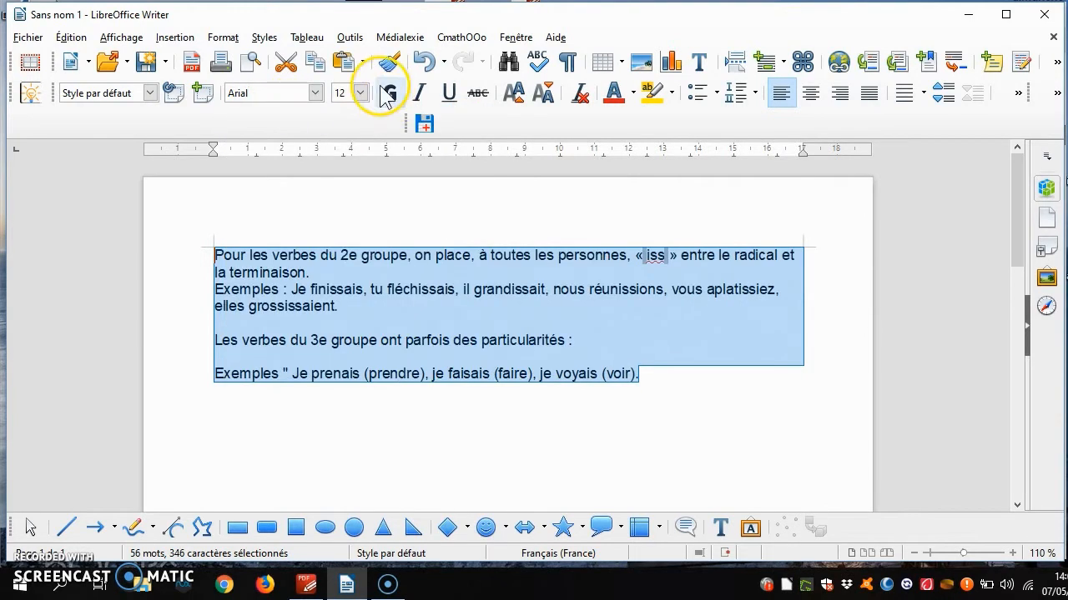
click(360, 92)
click(342, 240)
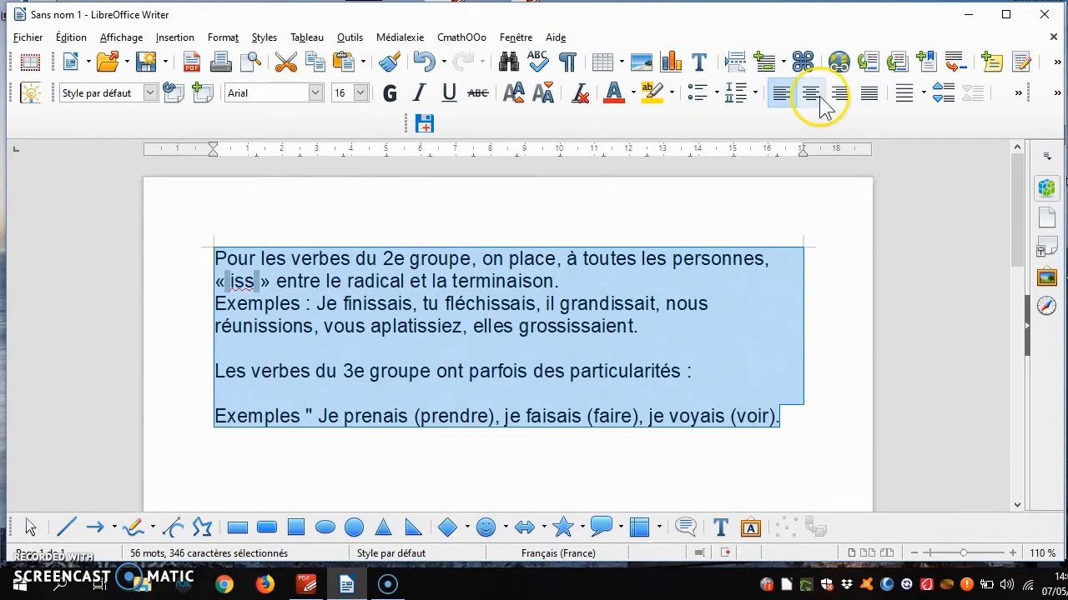
Step: Justify all the text and place the cursor at the end of the first sentence, after "terminaison."
click(868, 94)
click(758, 463)
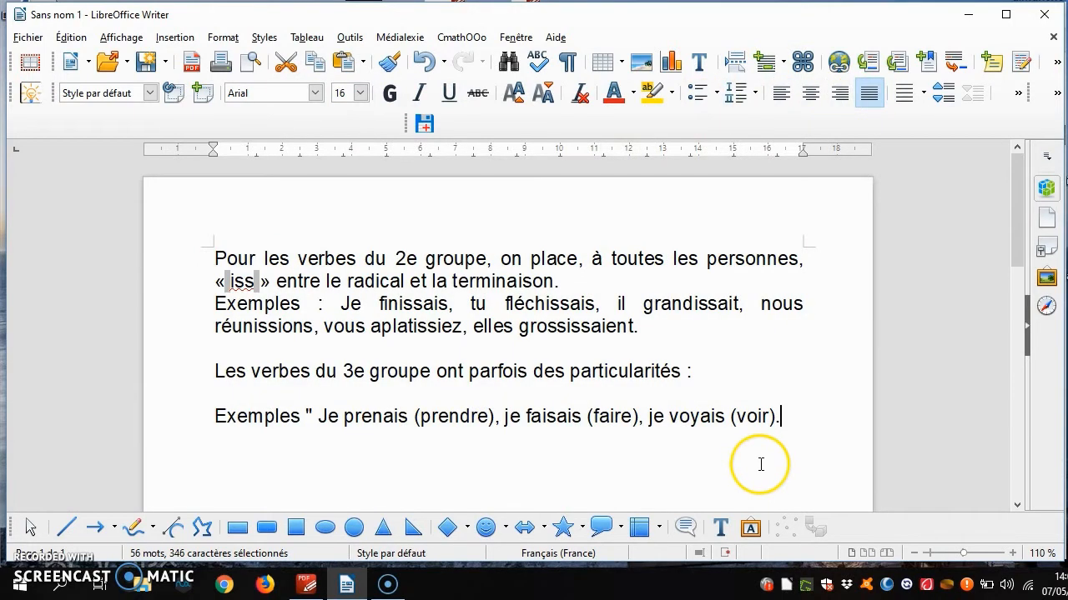
click(604, 281)
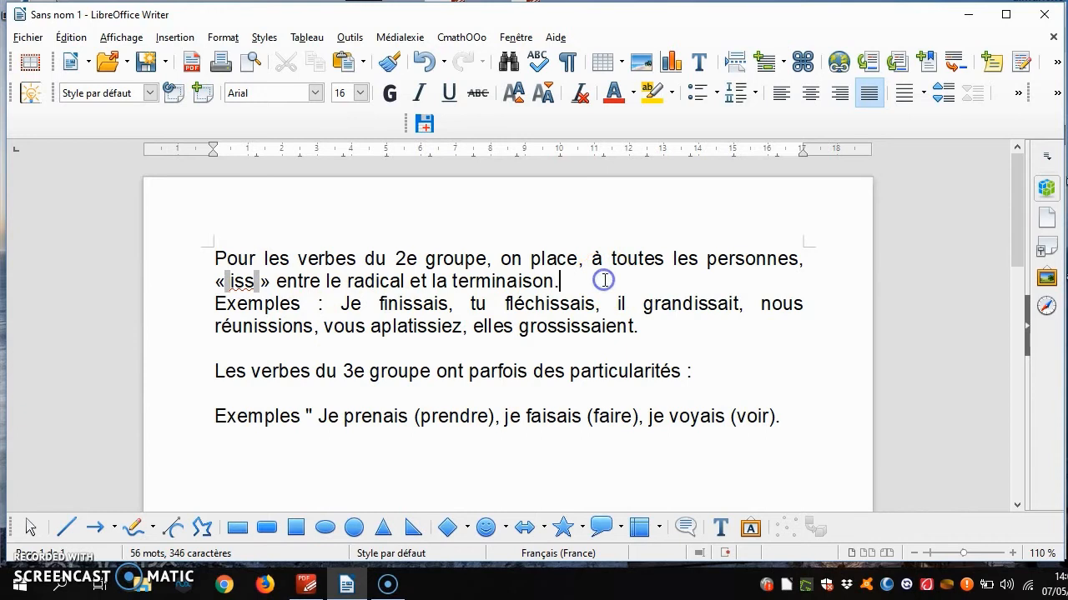
Step: Insert a blank line after "terminaison." and set the font colour of all the text to dark blue from the standard palette
key(Return)
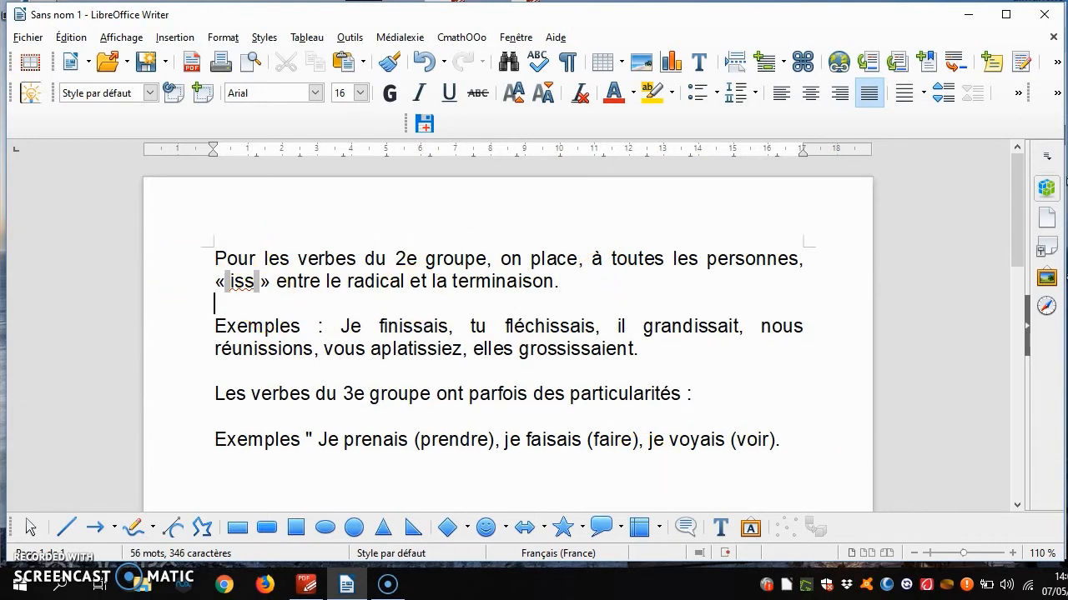
scroll(1017, 234, down, 3)
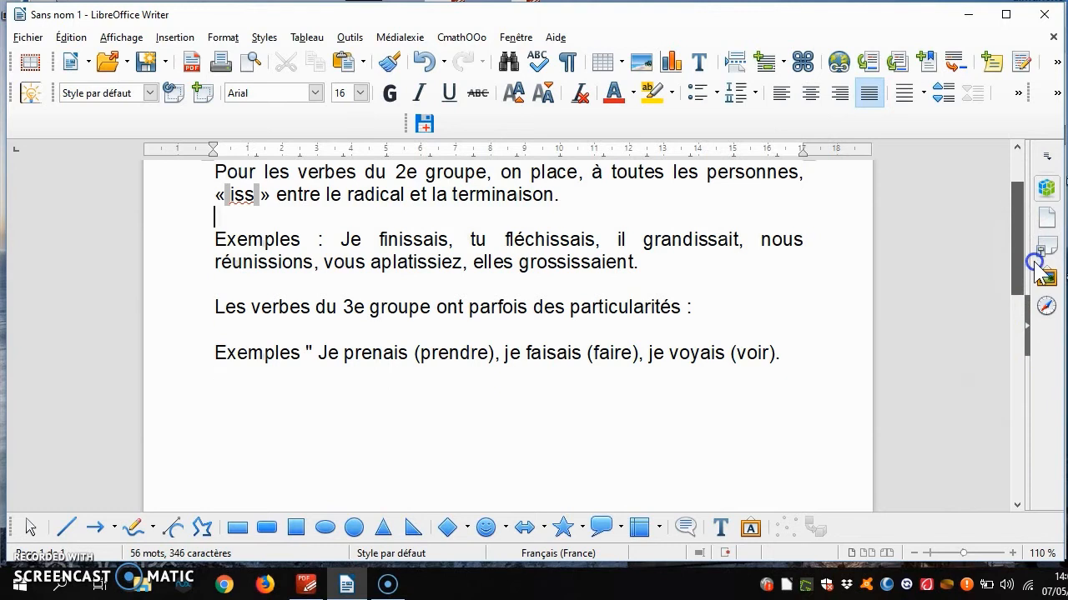
drag(775, 325, 193, 148)
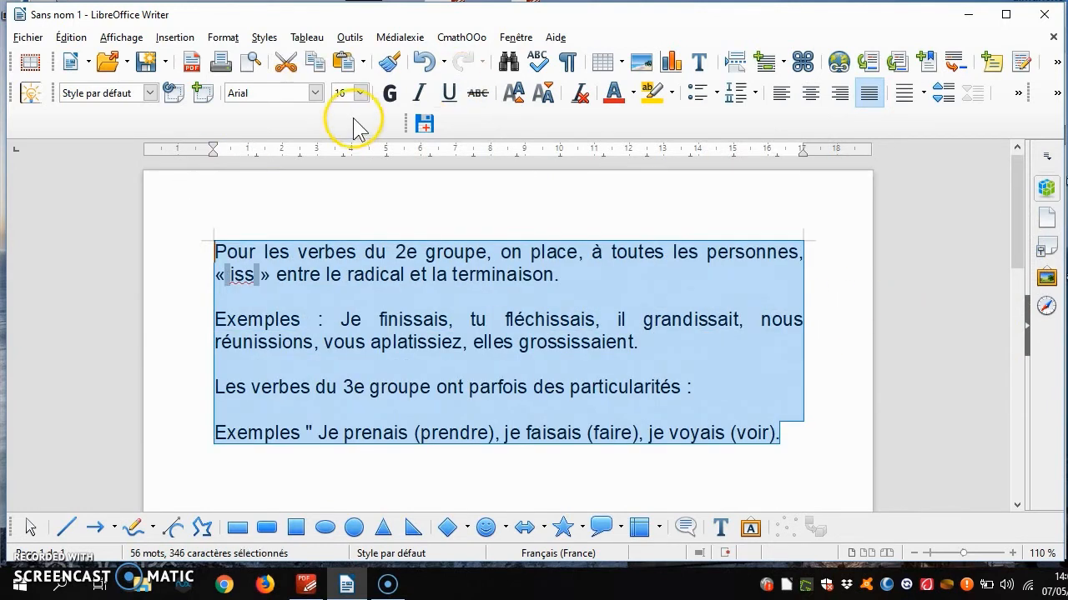
click(632, 95)
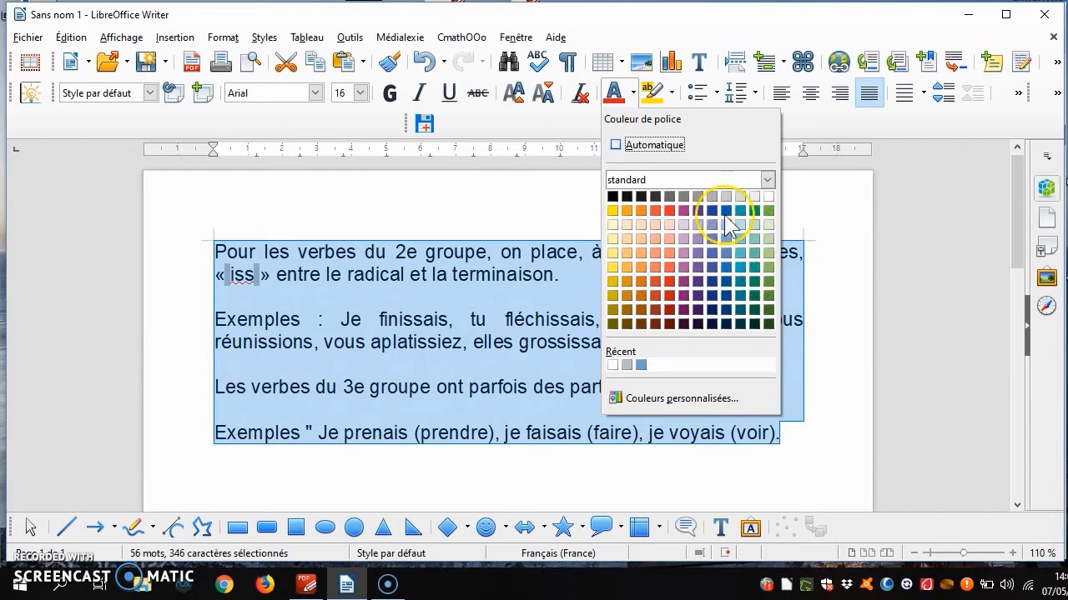
click(677, 180)
click(677, 180)
click(677, 180)
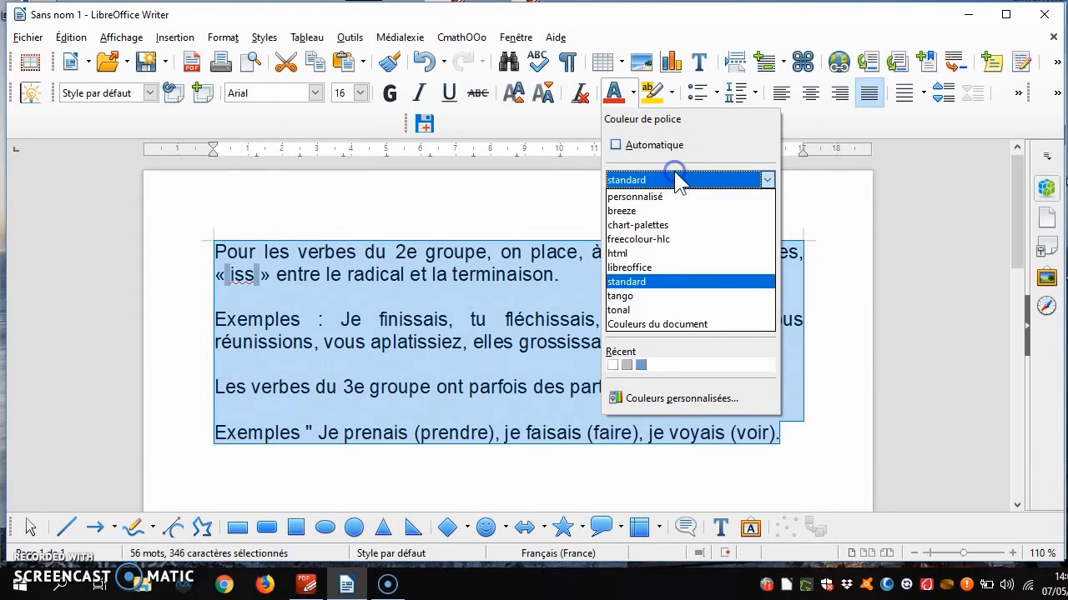
click(677, 181)
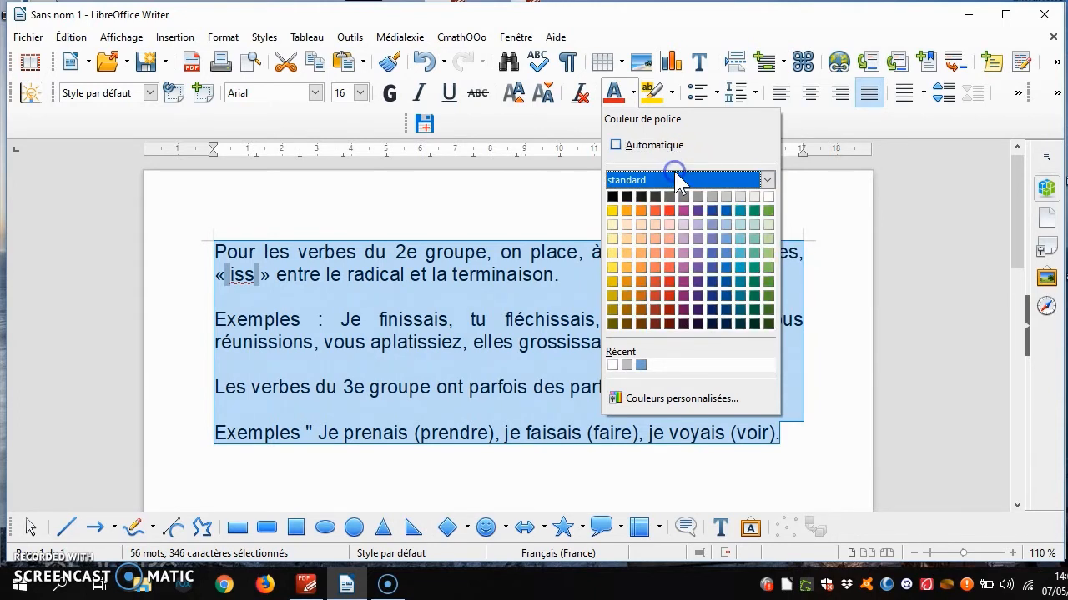
click(742, 299)
click(375, 467)
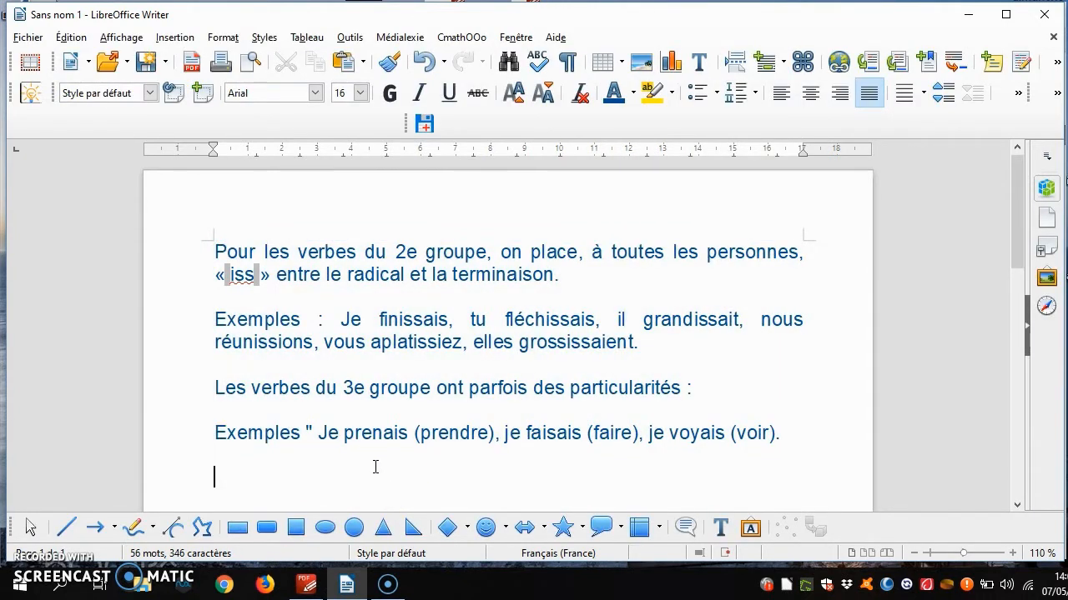
Step: Switch to the scanned grammar PDF in PDF-XChange Editor
click(307, 584)
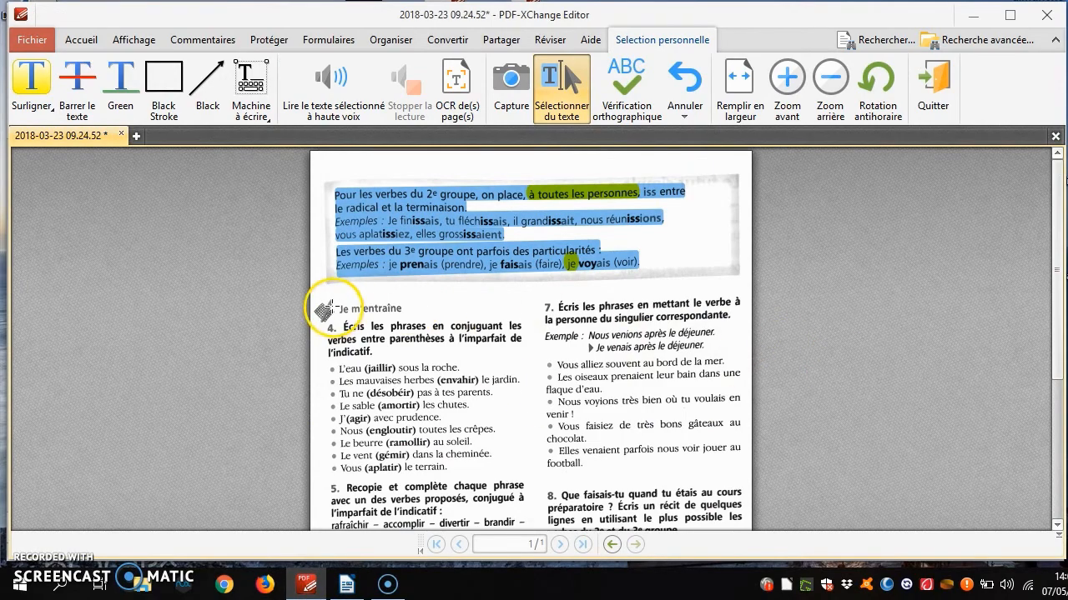
drag(344, 308, 429, 464)
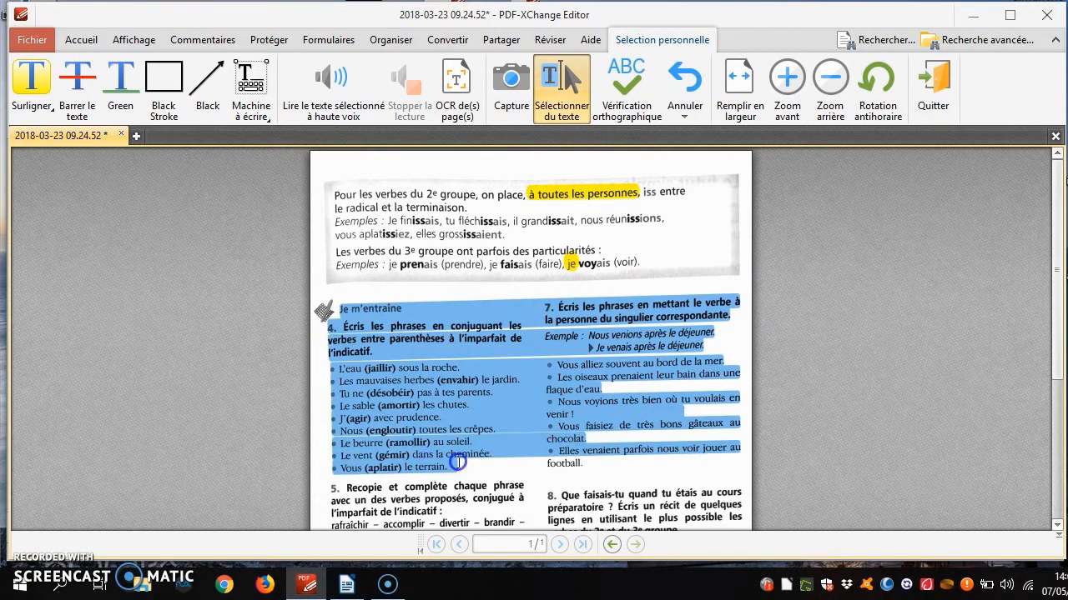
click(431, 313)
drag(337, 308, 773, 457)
click(670, 463)
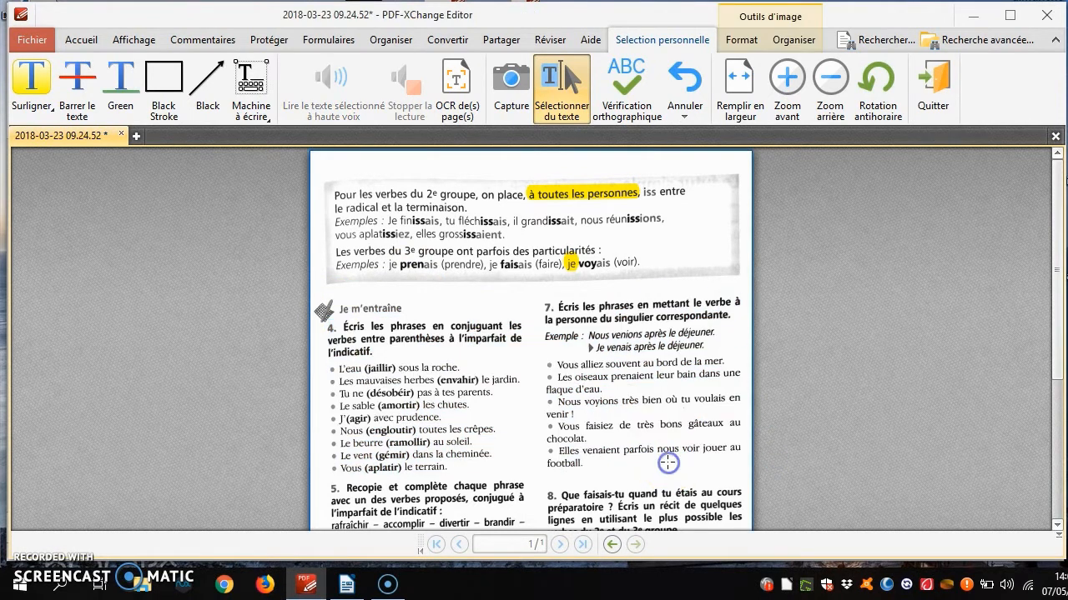
Step: Enlarge the PDF around exercise 4 and copy its first instruction line, ending in "conjuguant les", to the end of the LibreOffice Writer document
click(786, 79)
click(786, 79)
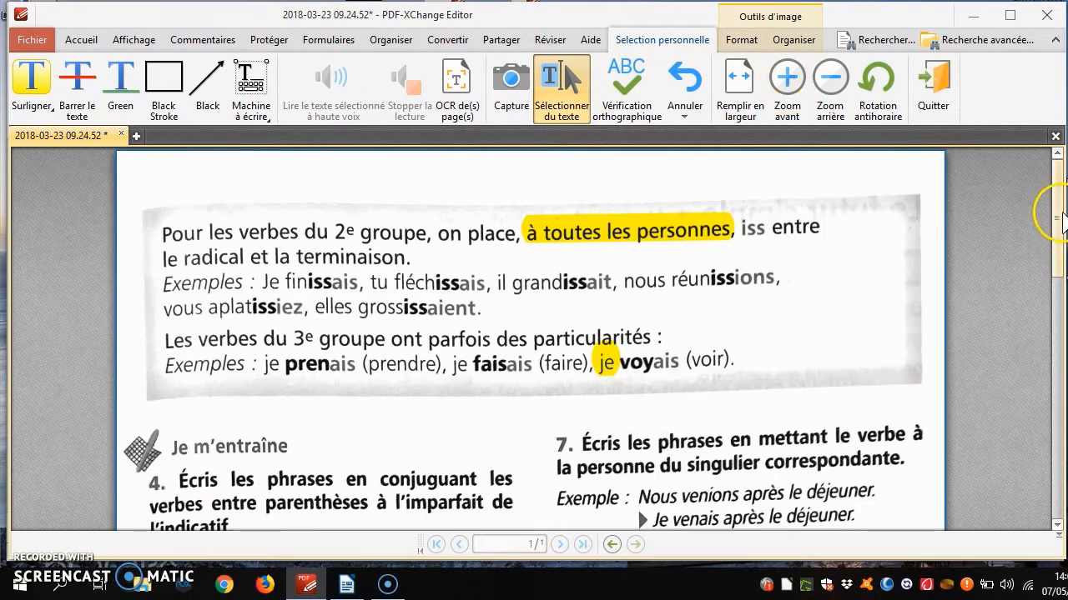
drag(1055, 215, 1055, 286)
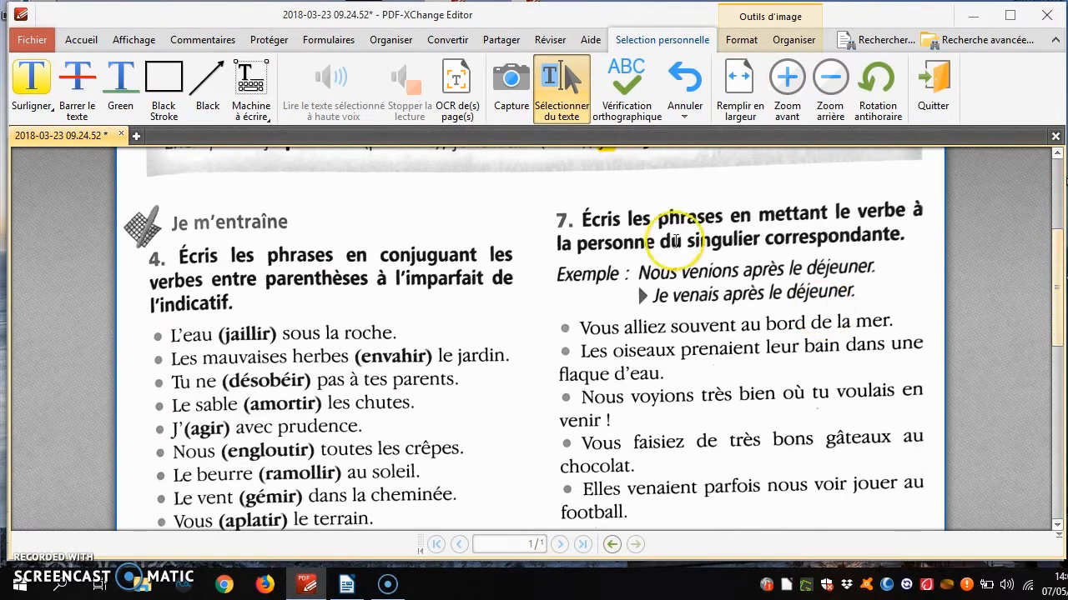
click(151, 261)
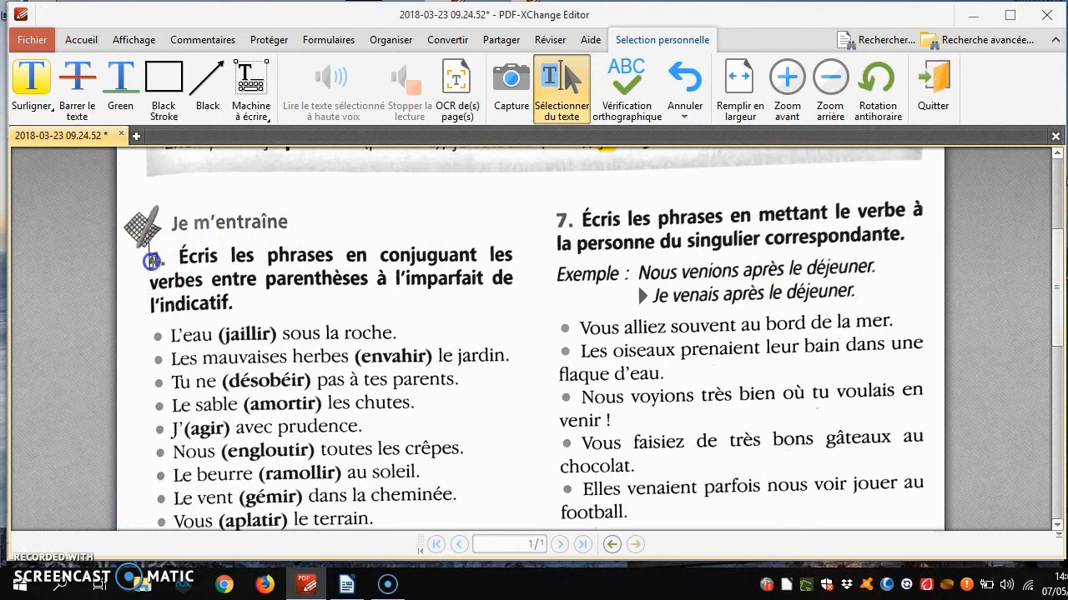
drag(151, 261, 522, 248)
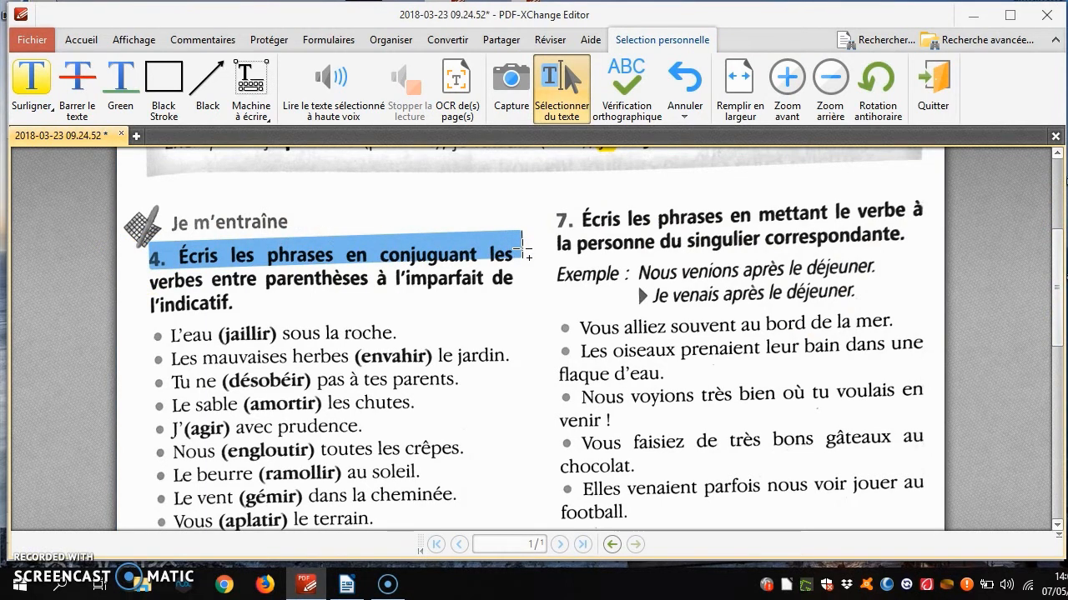
click(346, 587)
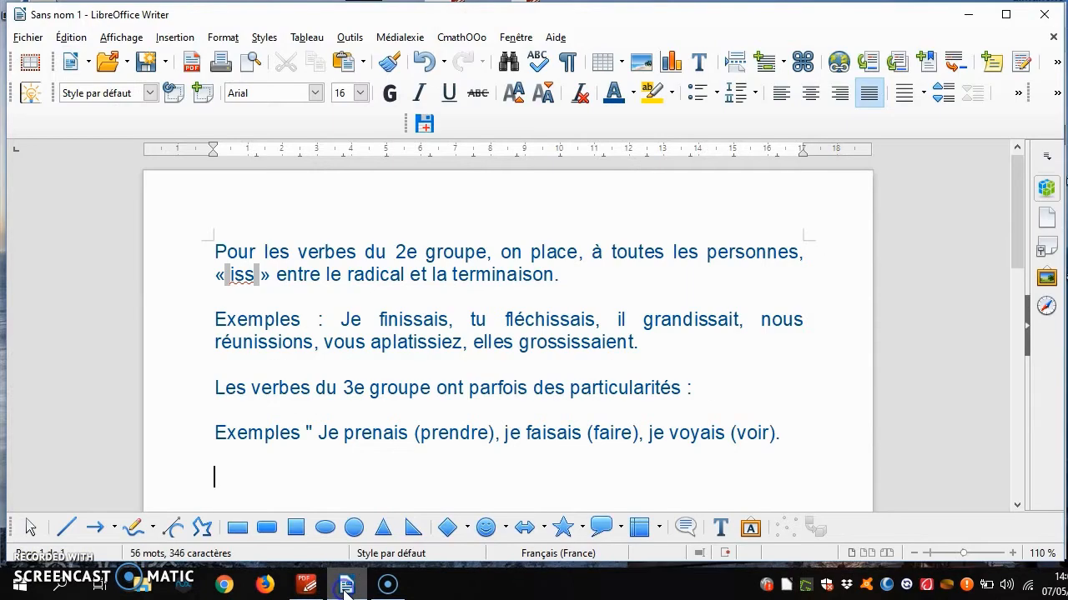
text(4. Ecris les phrases en conjuguant les)
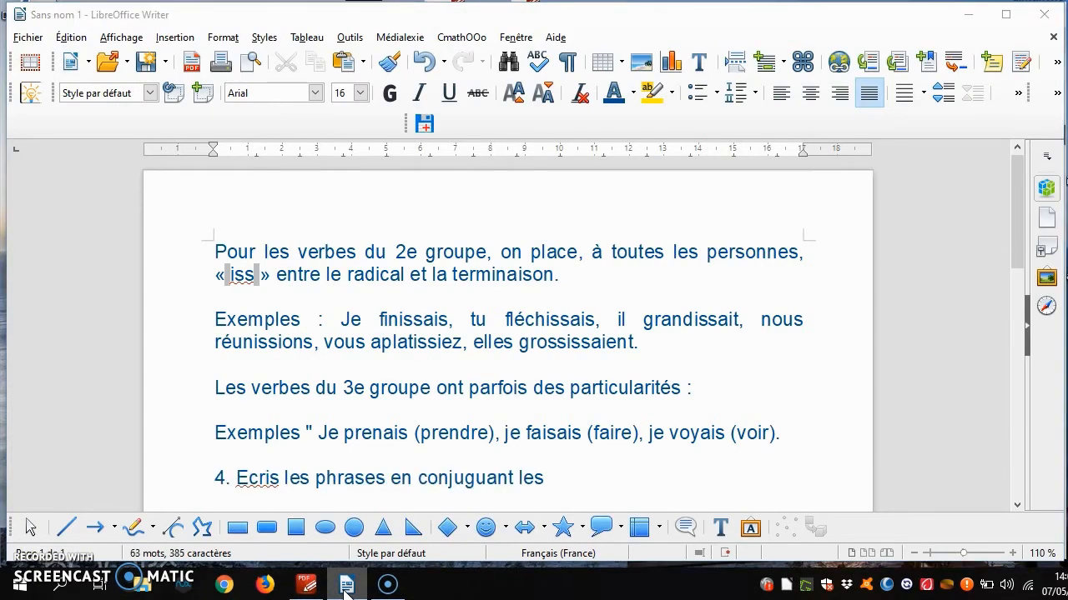
Step: Copy the line "verbes entre parenthèses à l'imparfait de" from the PDF to the end of the exercise 4 instruction in Writer
click(307, 587)
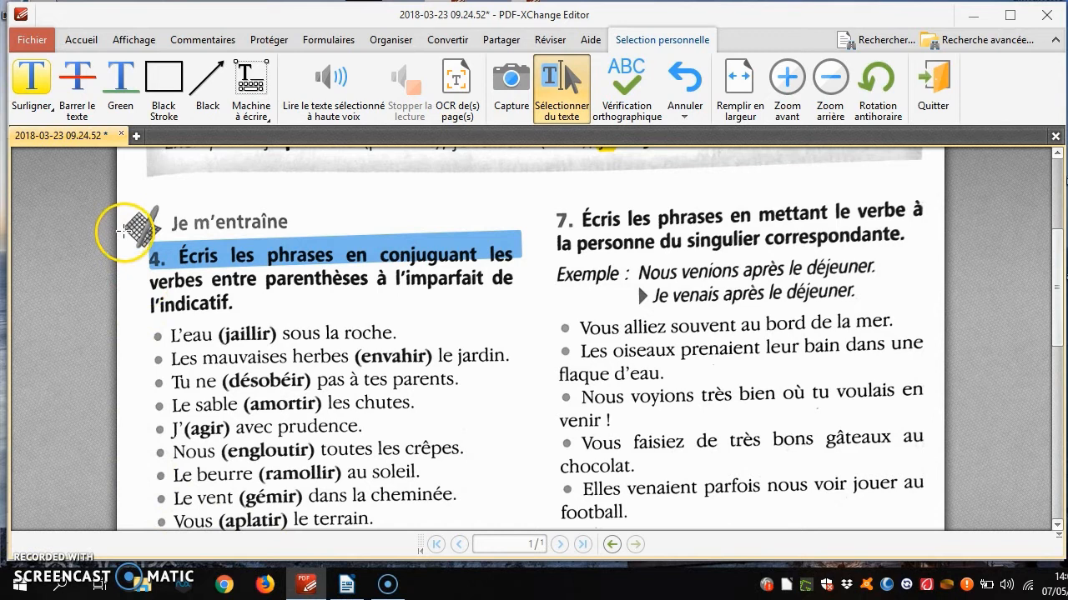
drag(151, 280, 515, 269)
key(ctrl+c)
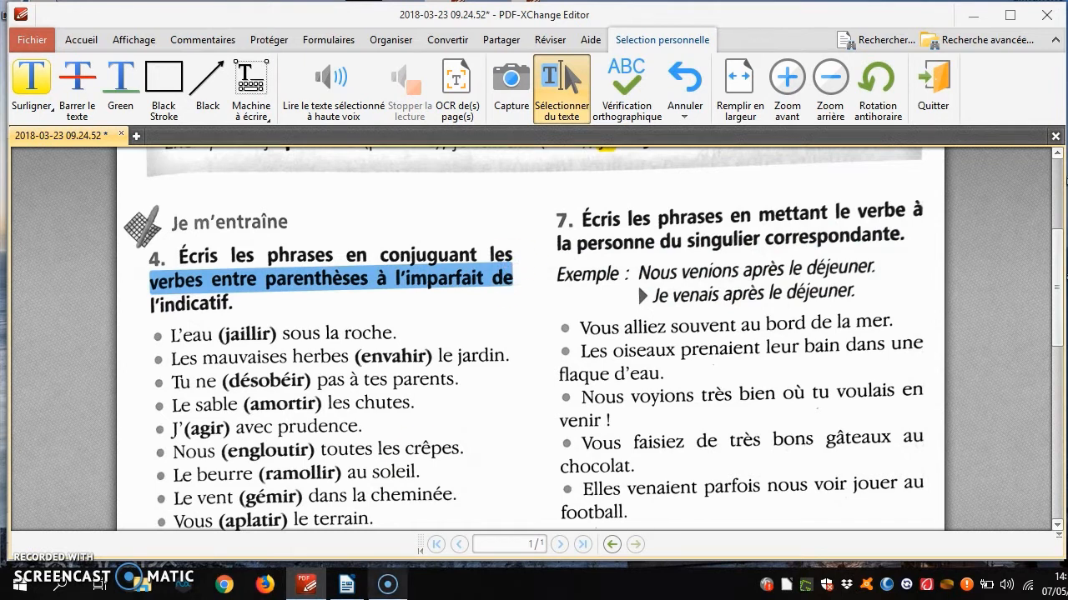
click(346, 585)
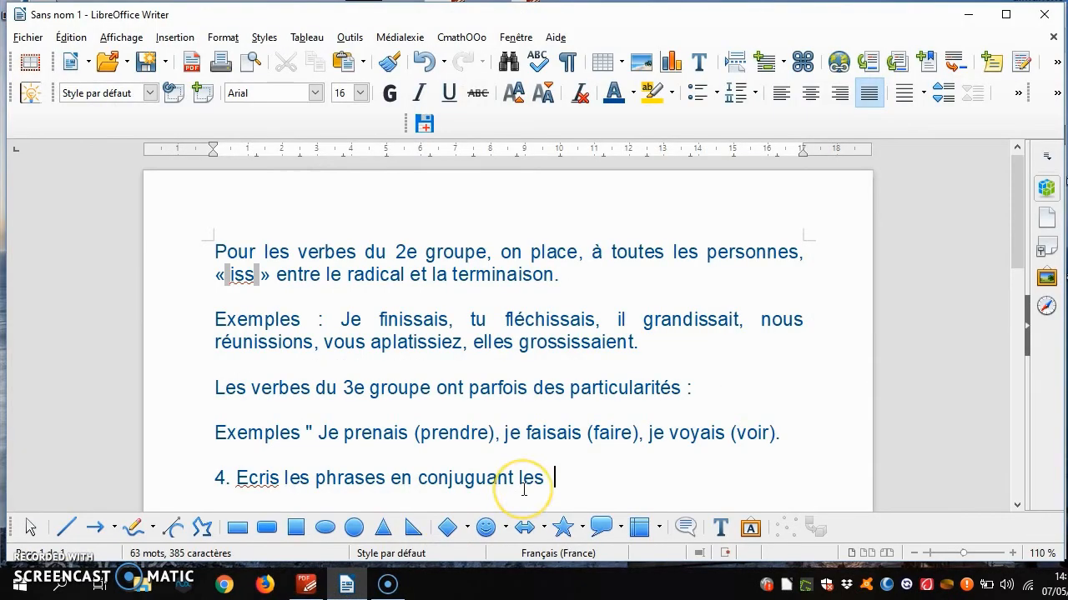
key(ctrl+v)
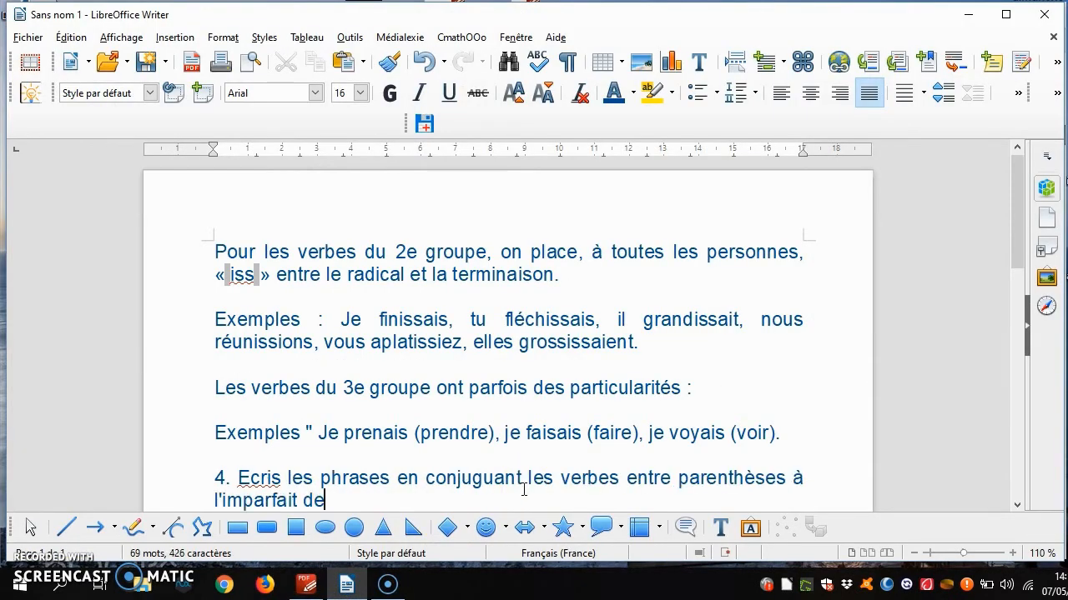
Step: Copy "l'indicatif." from the PDF to complete the exercise 4 instruction in Writer, leaving a blank line below it
click(1017, 505)
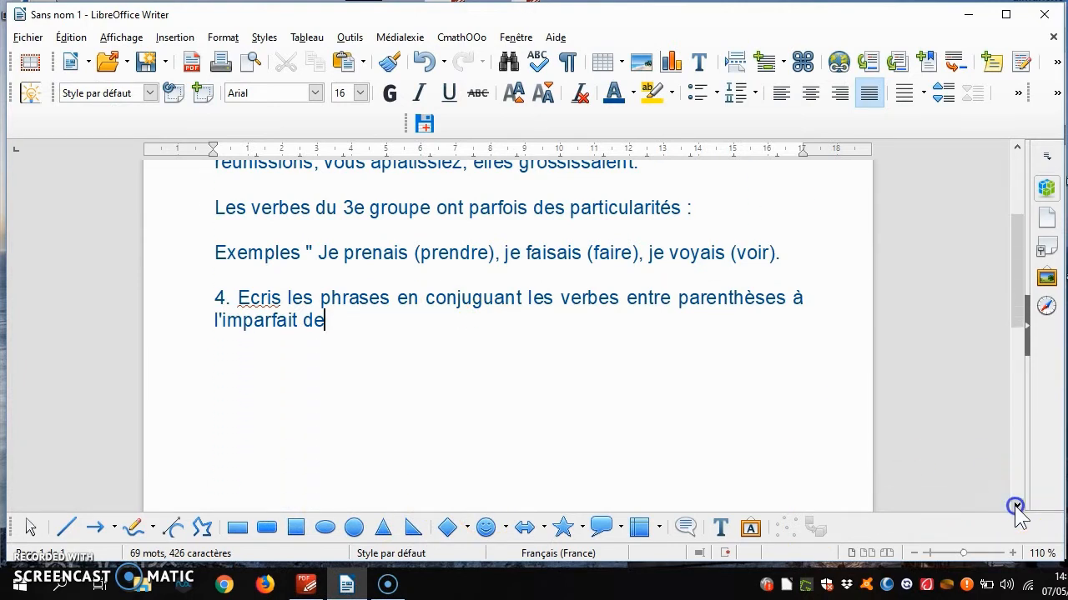
key(alt+Tab)
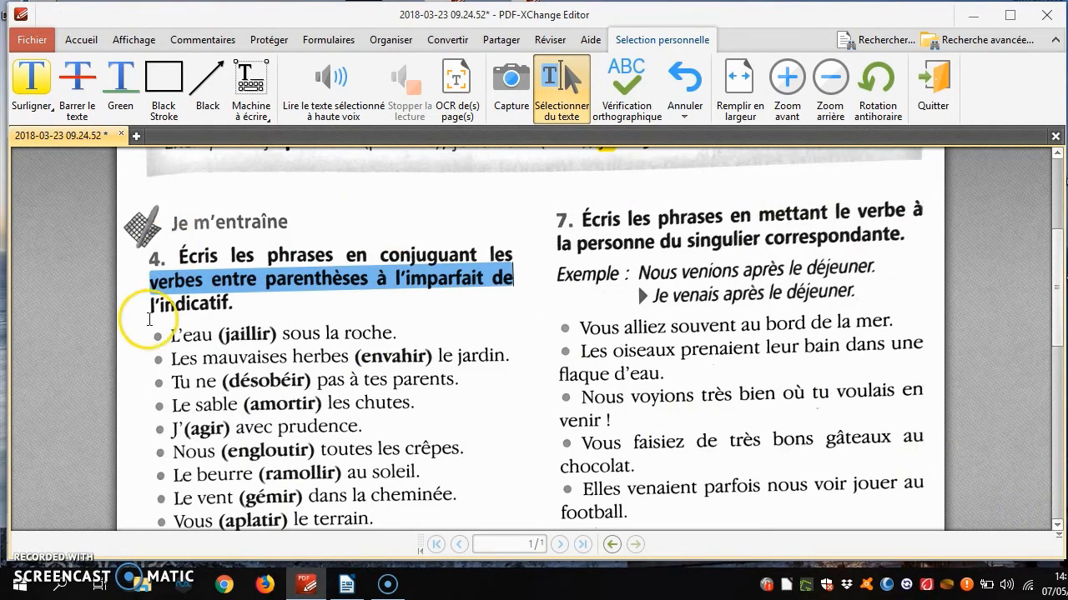
drag(151, 295, 239, 302)
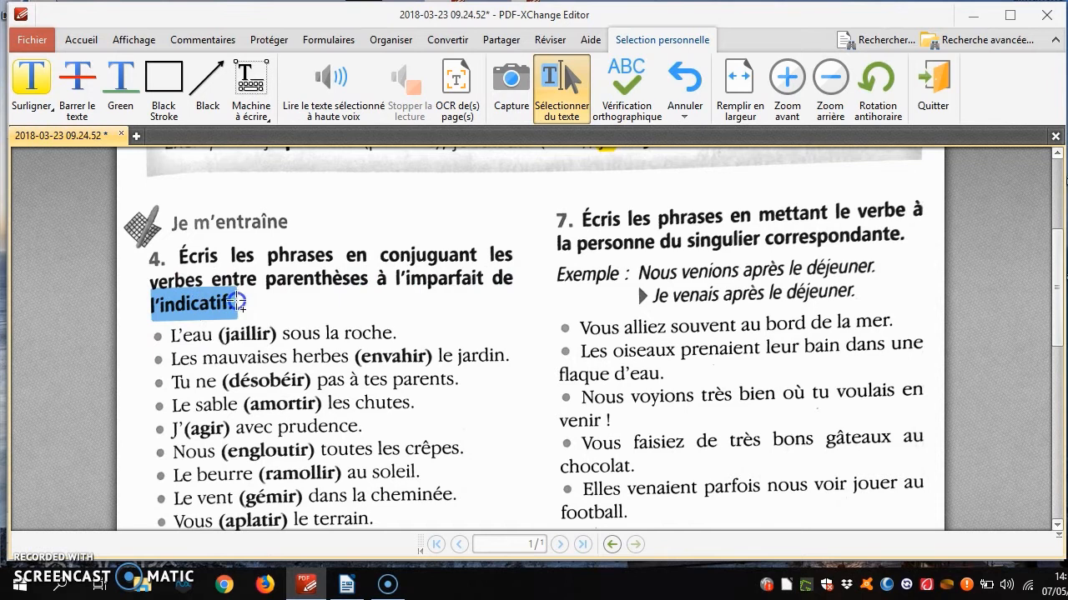
click(346, 586)
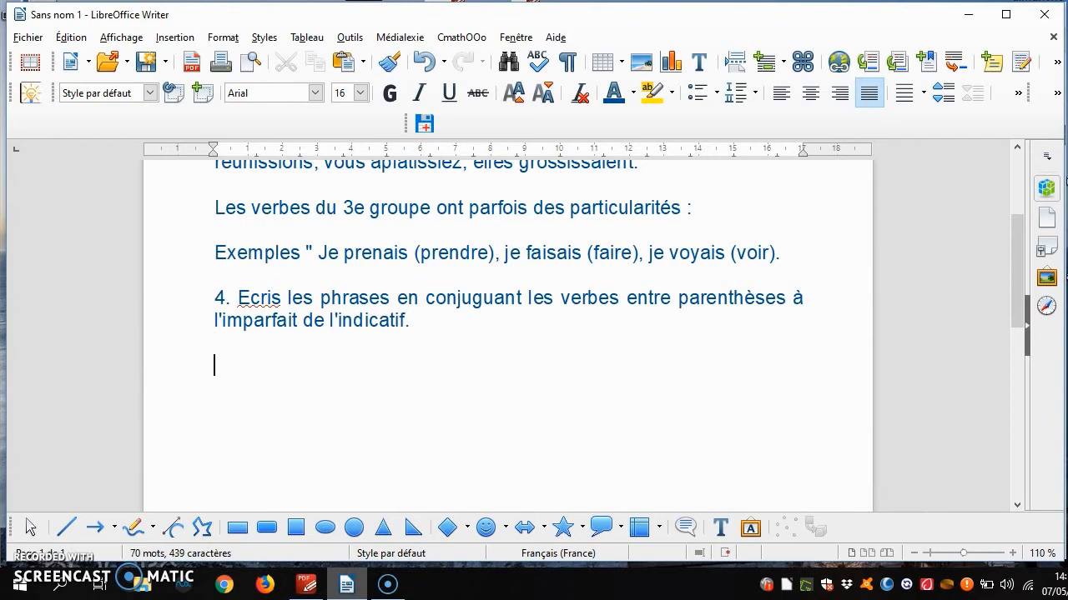
Step: Copy the bulleted sentence "L'eau (jaillir) sous la roche." from the PDF into Writer and delete the stray "a" before it
click(306, 586)
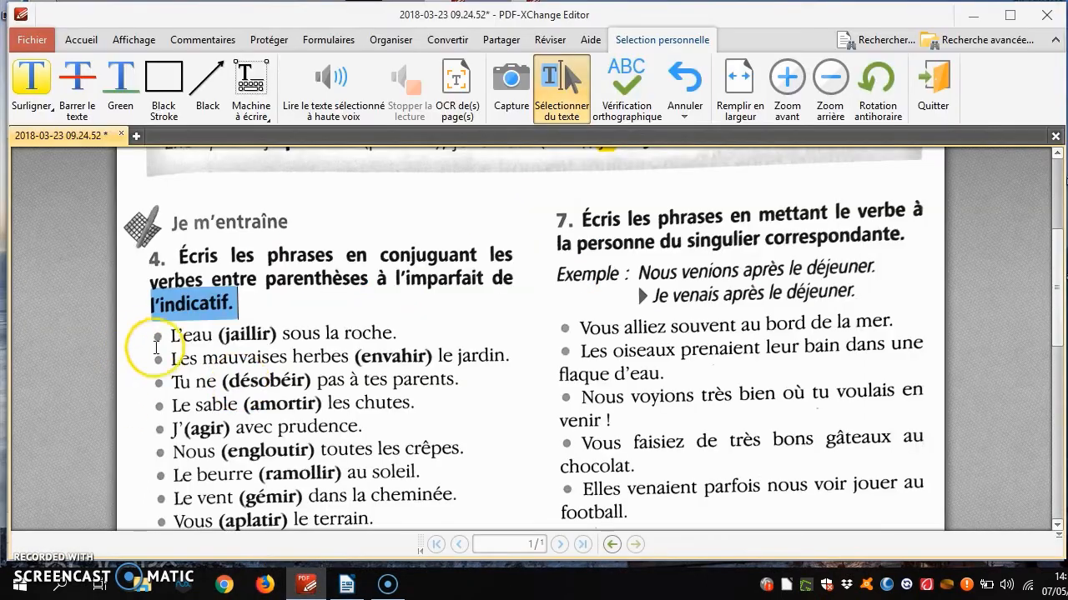
drag(155, 334, 397, 328)
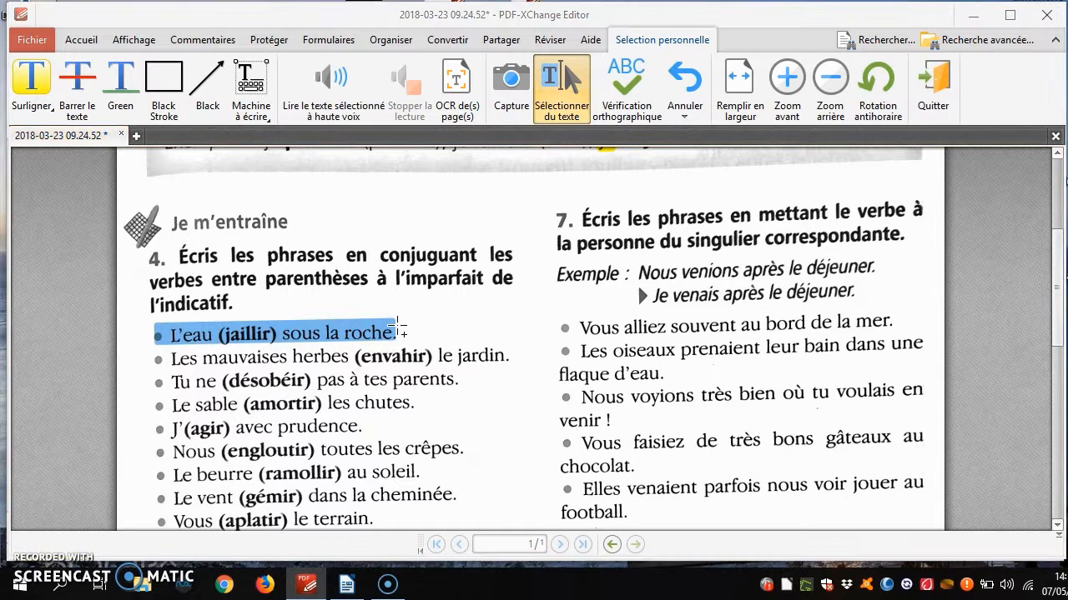
key(alt+Tab)
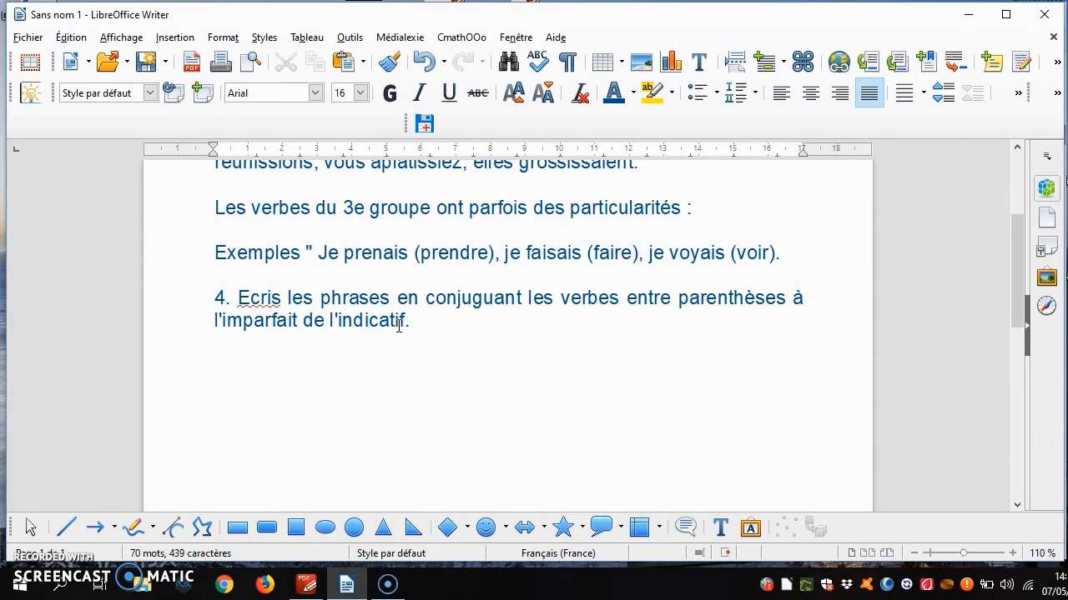
text(a L’eau (jaillir) sous la roche.)
click(226, 364)
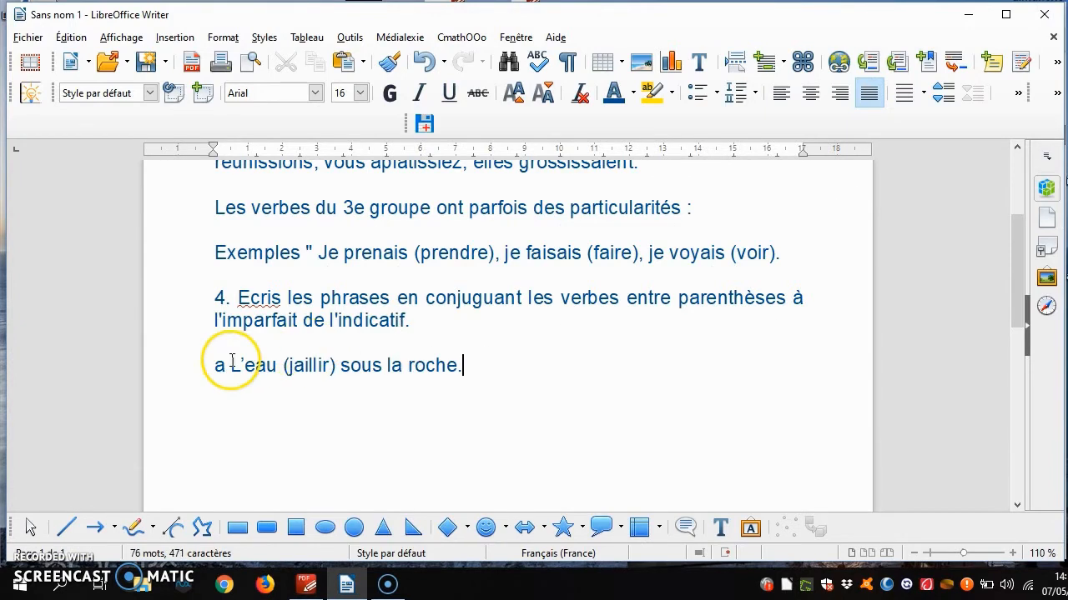
key(BackSpace)
key(Delete)
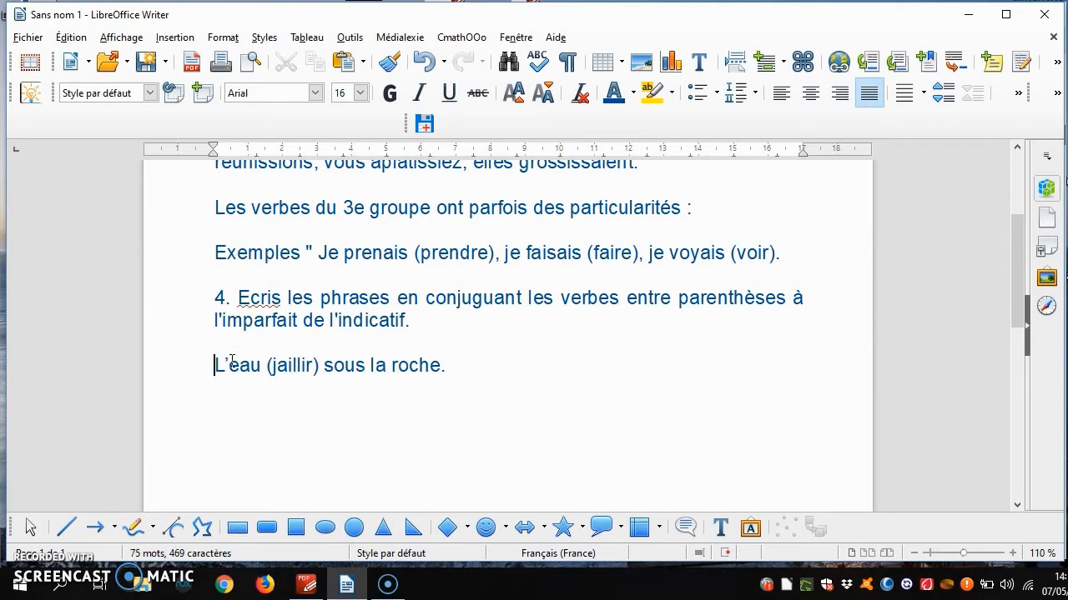
text(-)
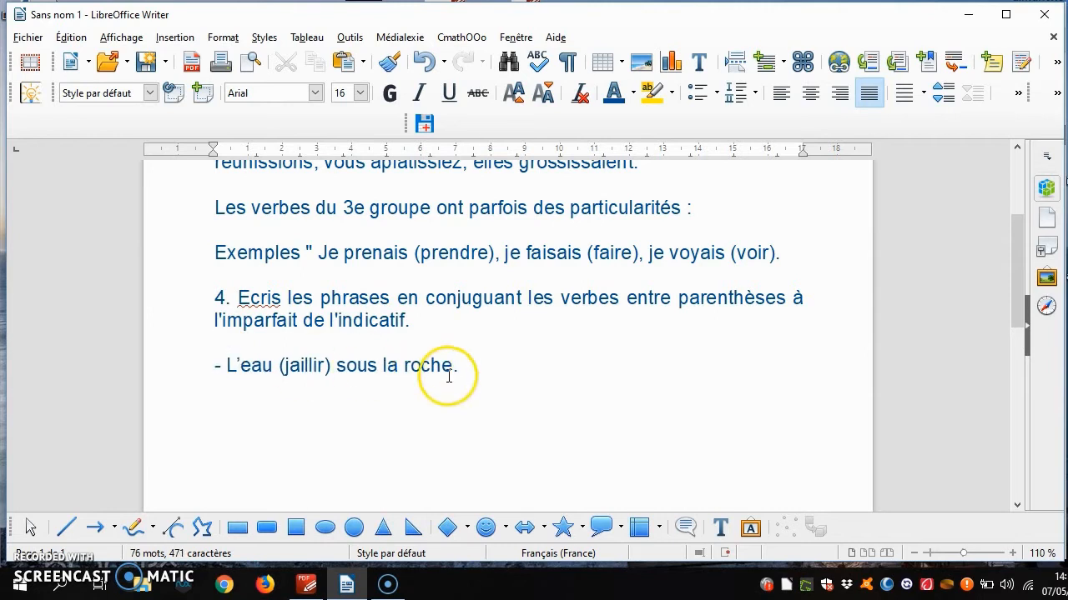
key(BackSpace)
key(BackSpace)
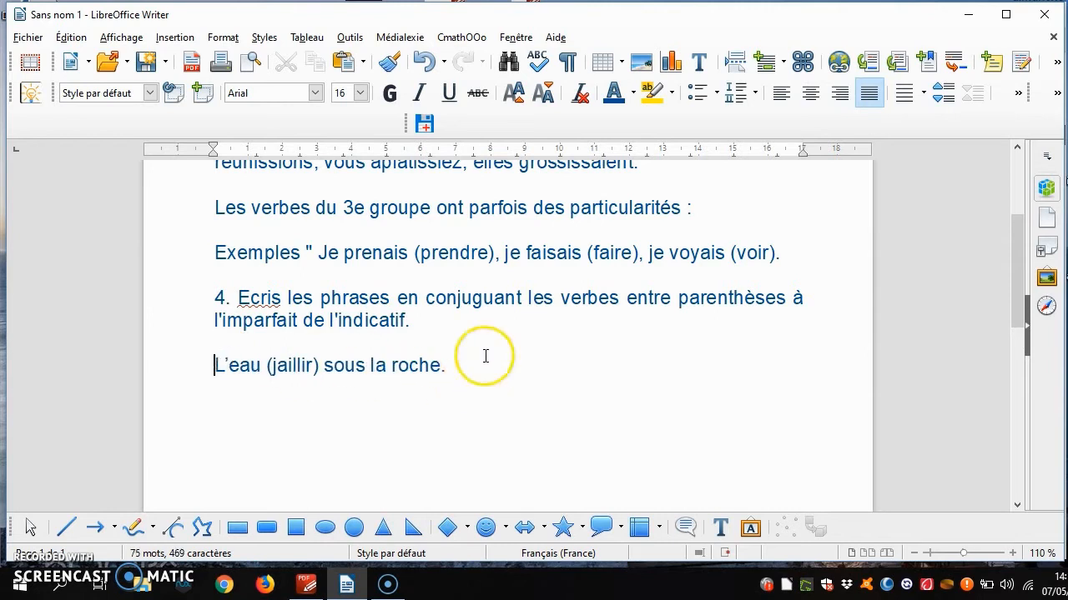
Step: Make the sentence "L'eau (jaillir) sous la roche." a bulleted list item and start a new bullet below it
click(695, 93)
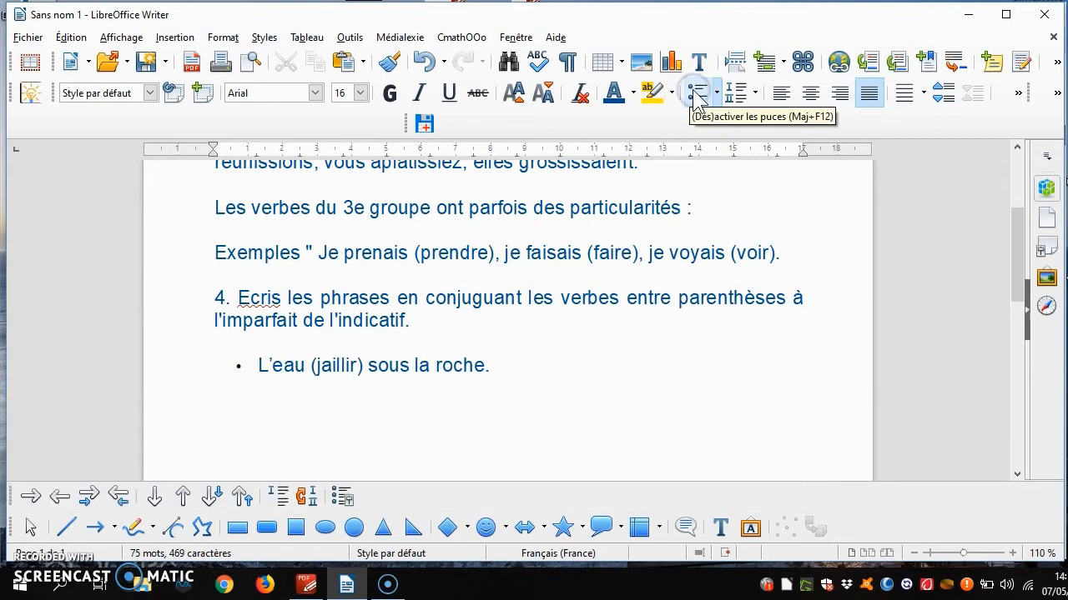
click(526, 369)
Step: Copy the sentence "Les mauvaises herbes (envahir) le jardin." from the PDF into the empty second bullet in Writer
key(alt+Tab)
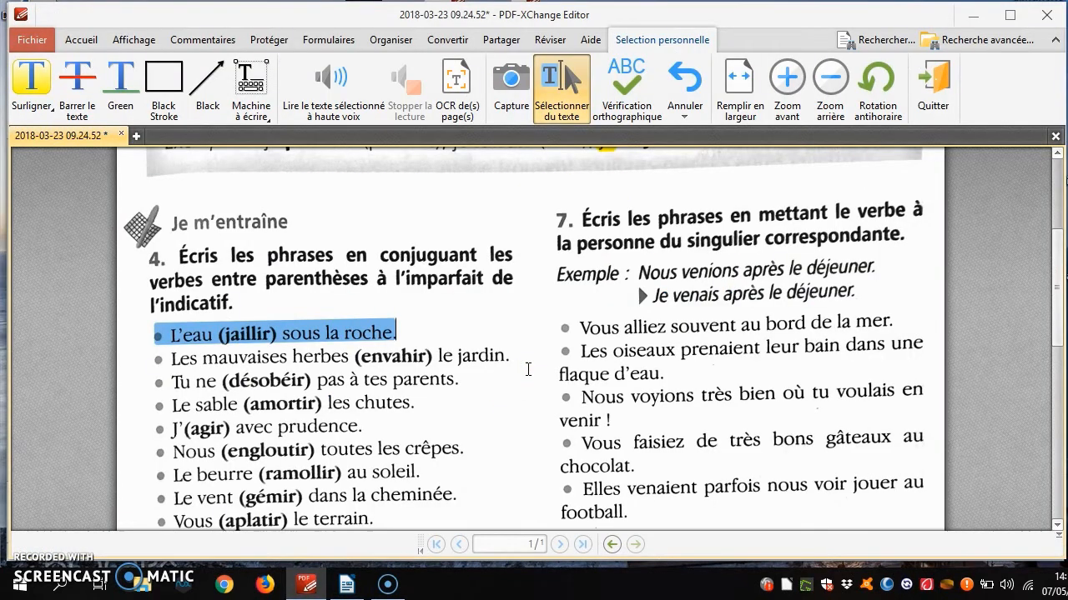
drag(174, 359, 506, 342)
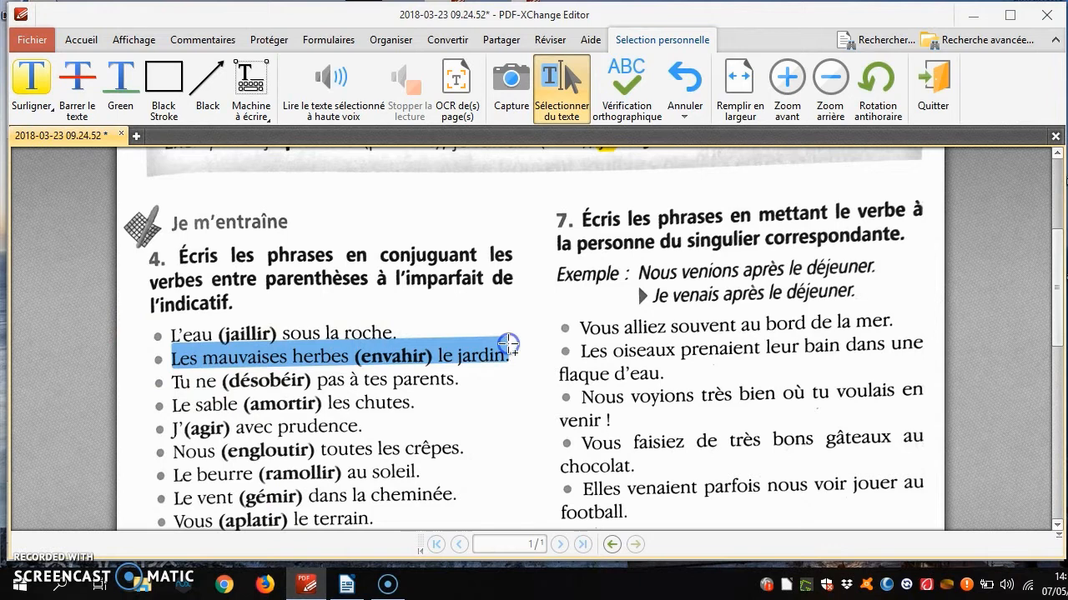
key(alt+Tab)
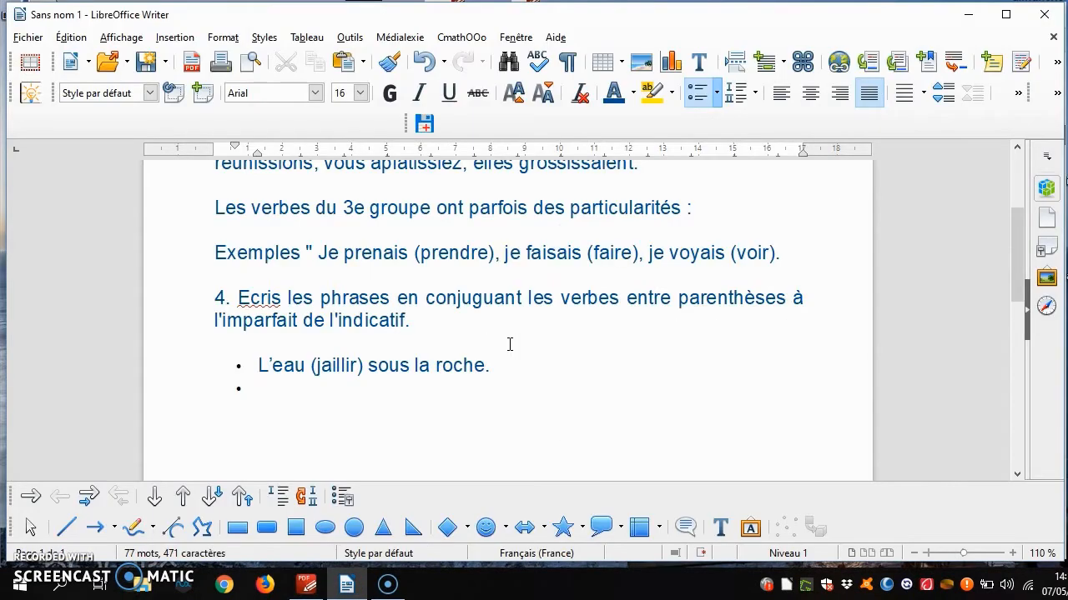
text(Les mauvaises herbes (envahir) le jardin.)
Step: Copy the sentence "Tu ne (désobéir) pas à tes parents." from the PDF into Writer as the third bullet of exercise 4
key(alt+Tab)
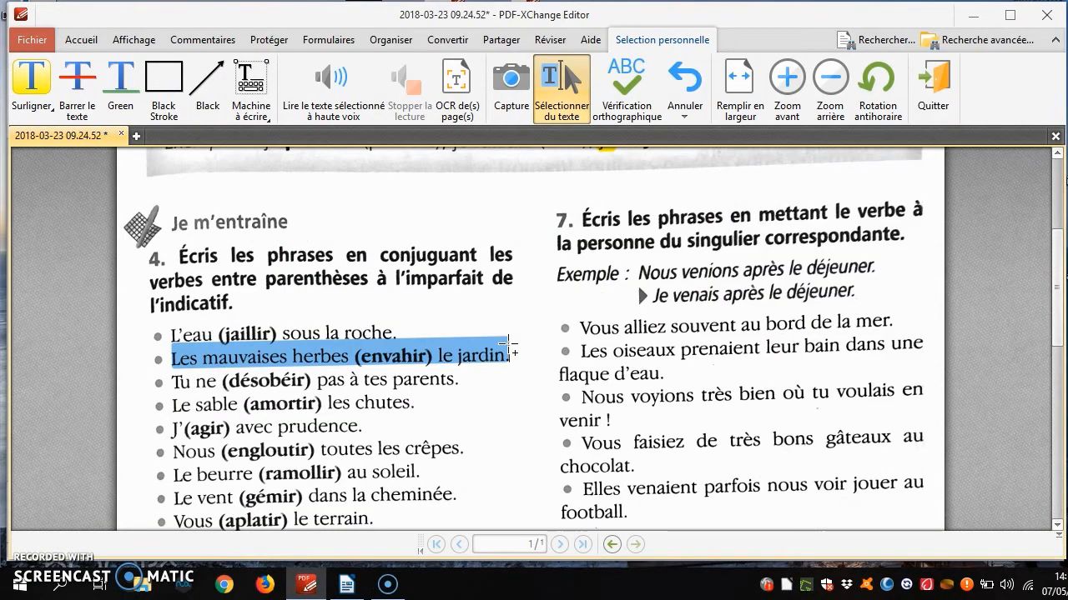
click(174, 382)
drag(174, 381, 472, 377)
key(ctrl+c)
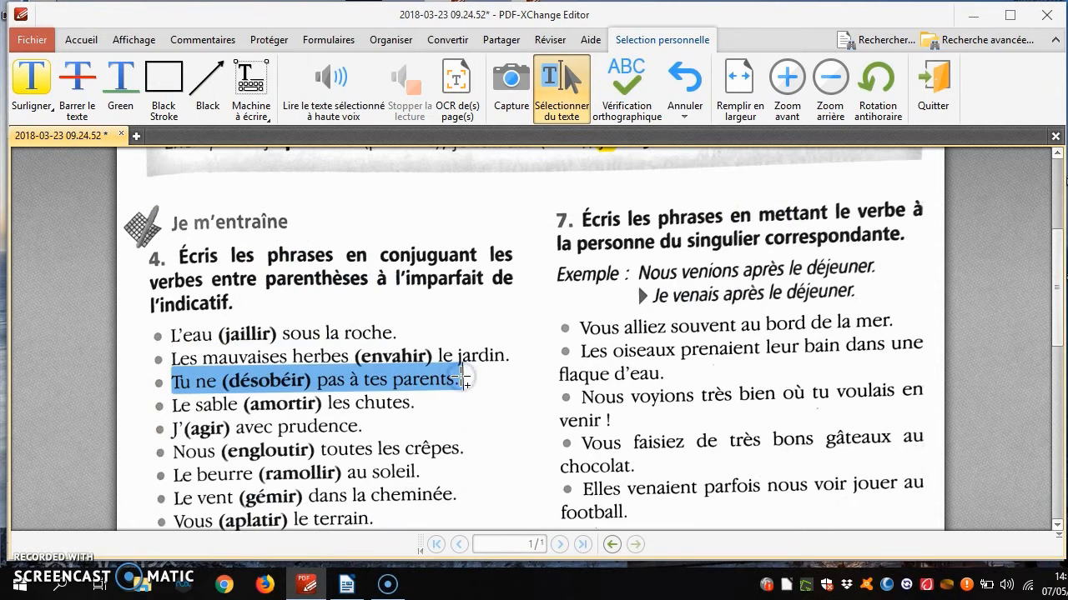
key(alt+Tab)
key(ctrl+v)
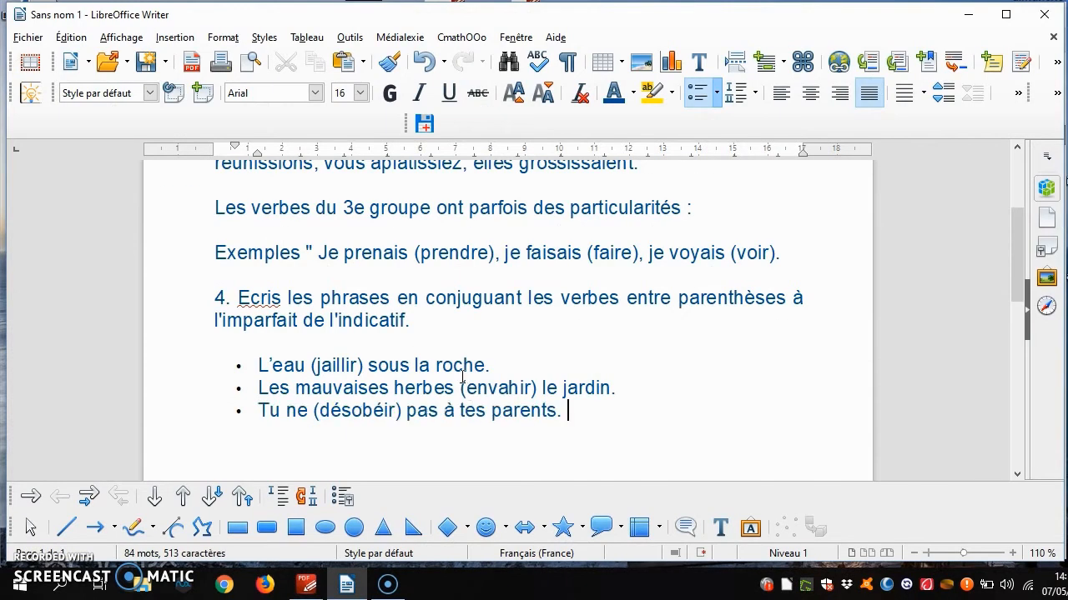
Step: Copy the sentence "Le sable (amortir) les chutes." from the PDF into Writer as the fourth bullet
key(alt+Tab)
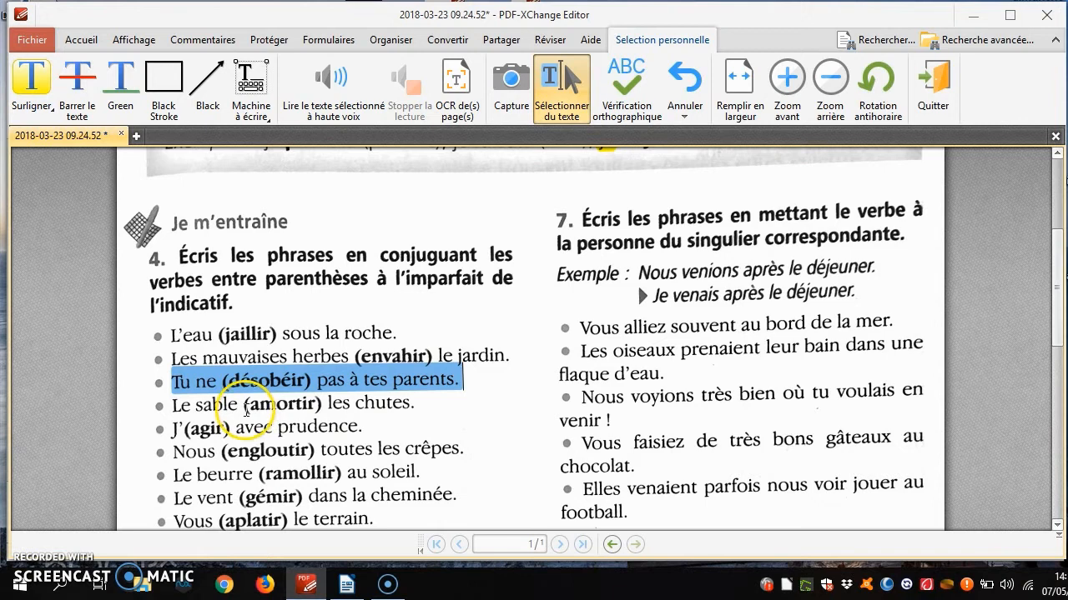
drag(173, 404, 412, 400)
key(ctrl+c)
key(alt+Tab)
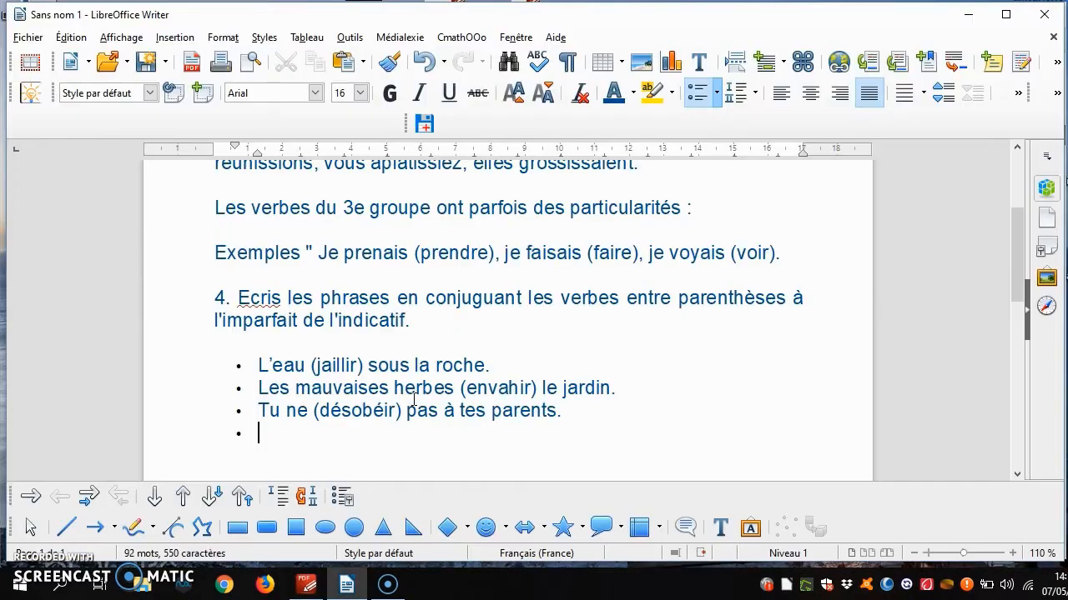
key(ctrl+v)
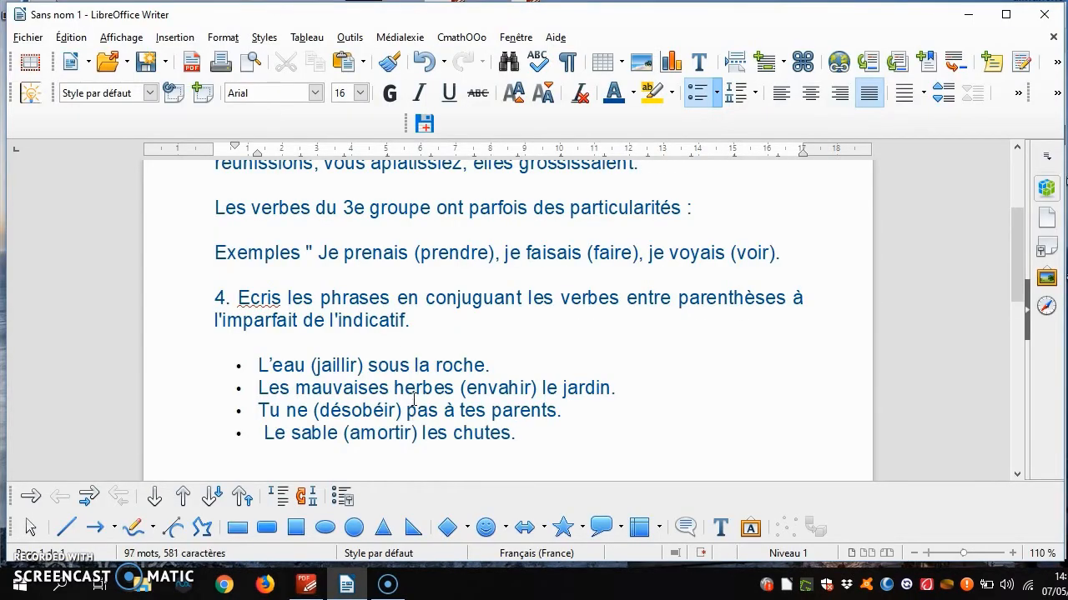
Step: Copy the sentence "J'(agir) avec prudence." from the PDF into Writer as the fifth bullet and start a new bullet below it
key(alt+Tab)
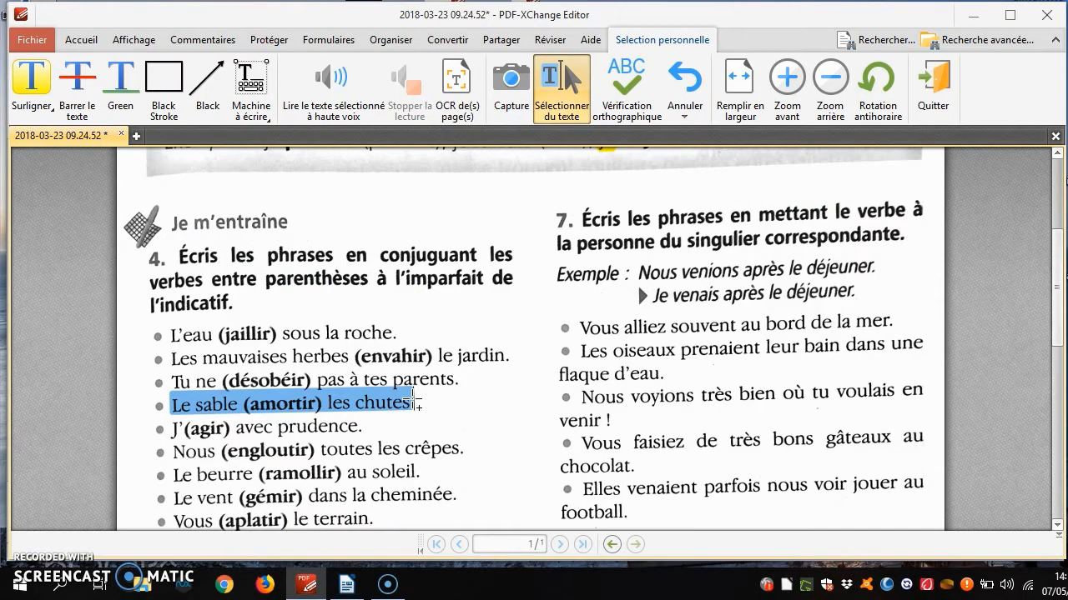
drag(174, 423, 366, 406)
key(ctrl+c)
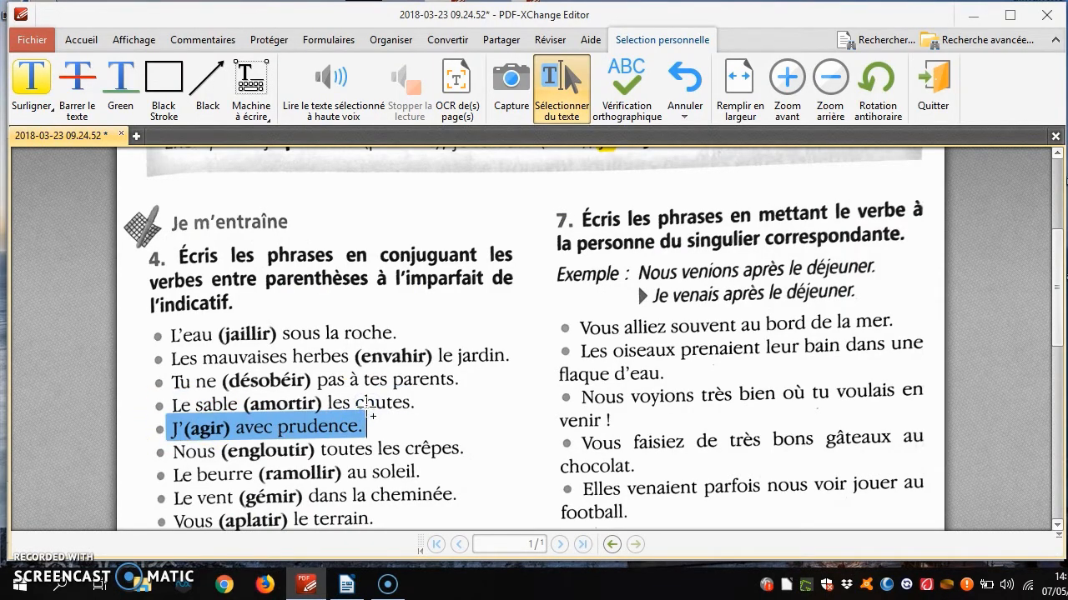
key(alt+Tab)
key(ctrl+v)
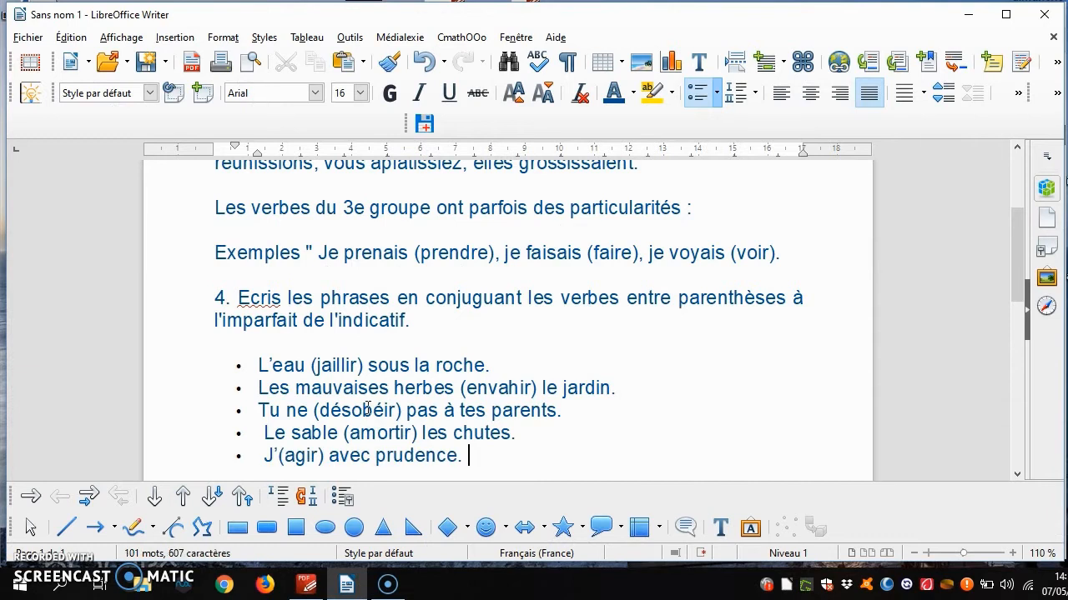
key(Return)
Step: Copy the sentence "Nous (engloutir) toutes les crêpes." from the PDF into Writer as the sixth bullet, leaving an empty bullet below it
key(alt+Tab)
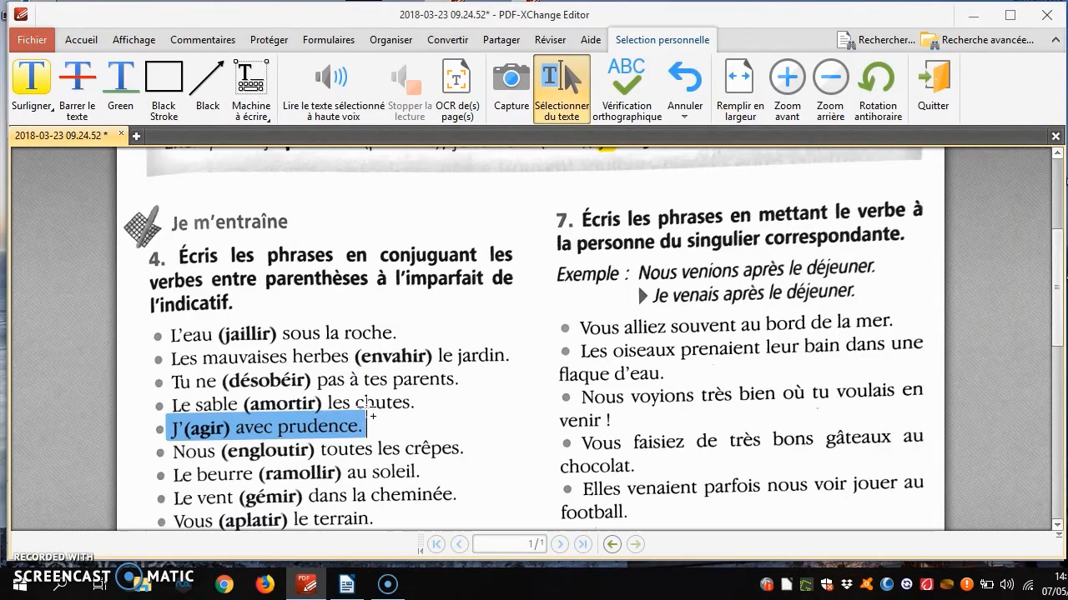
drag(175, 452, 468, 450)
key(ctrl+c)
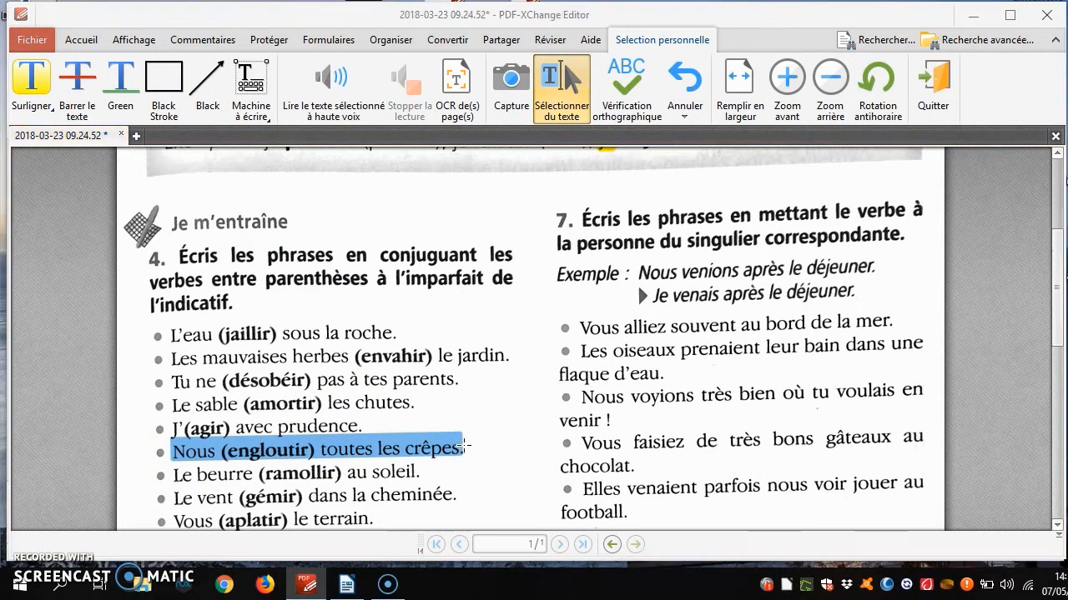
key(alt+Tab)
key(ctrl+v)
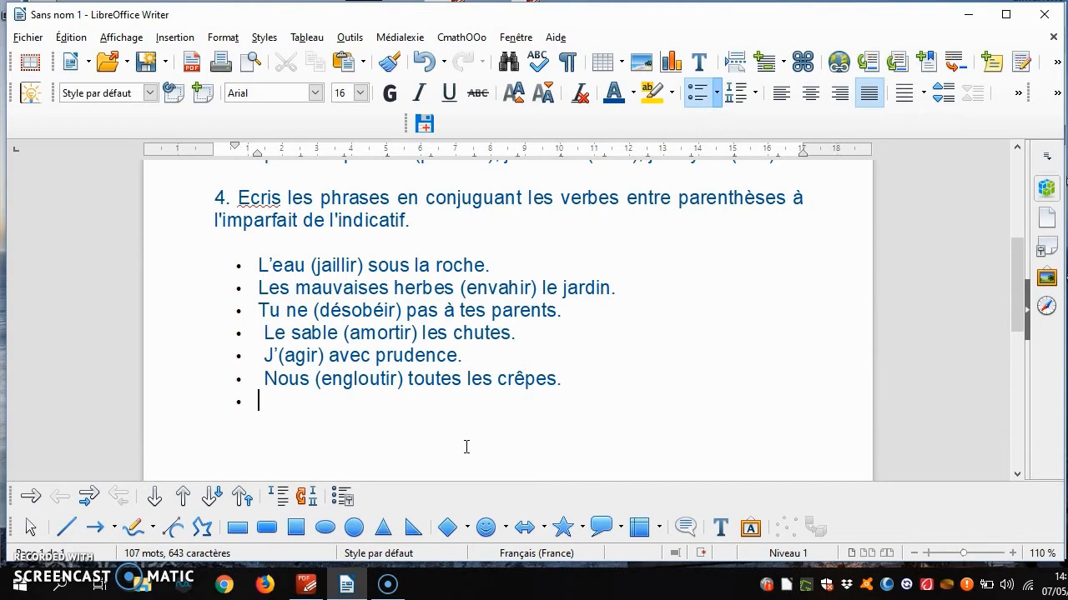
Step: Copy the sentence "Le beurre (ramollir) au soleil." from the PDF into the empty seventh bullet in Writer
key(alt+Tab)
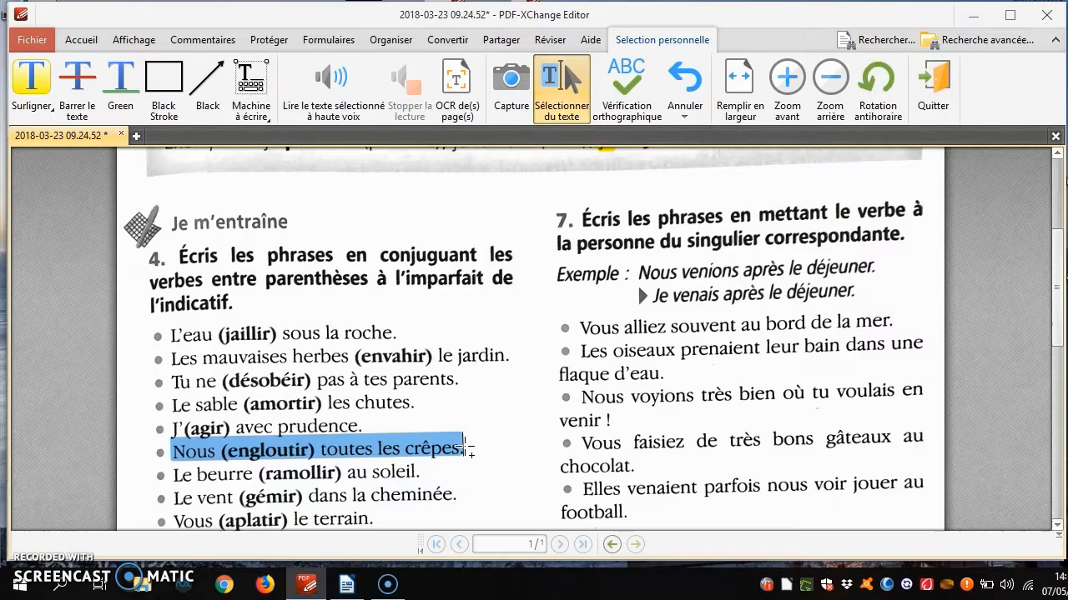
drag(171, 475, 423, 468)
key(ctrl+c)
key(alt+Tab)
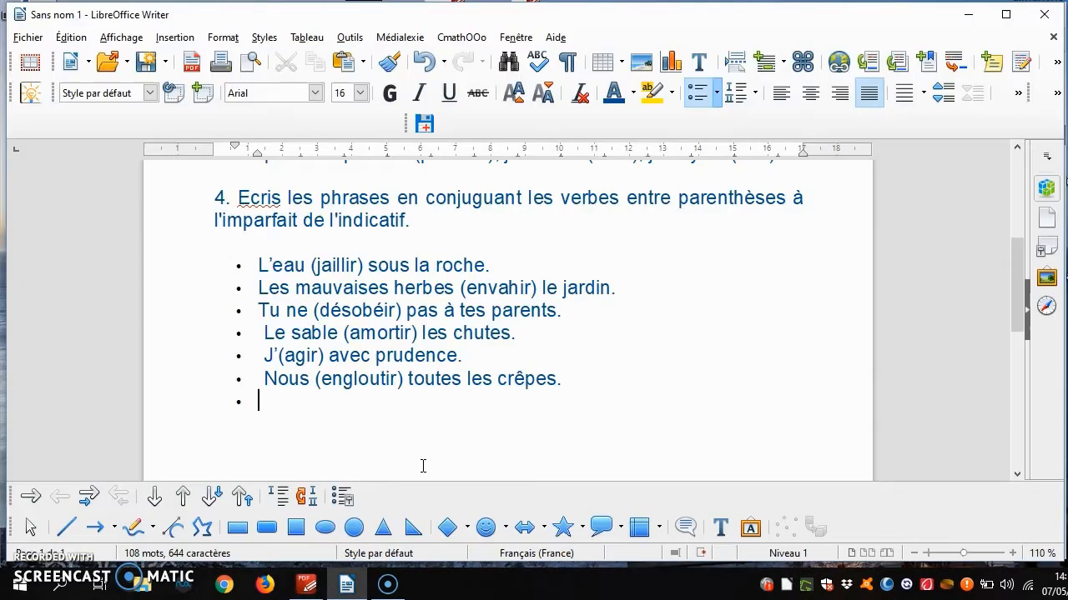
key(ctrl+v)
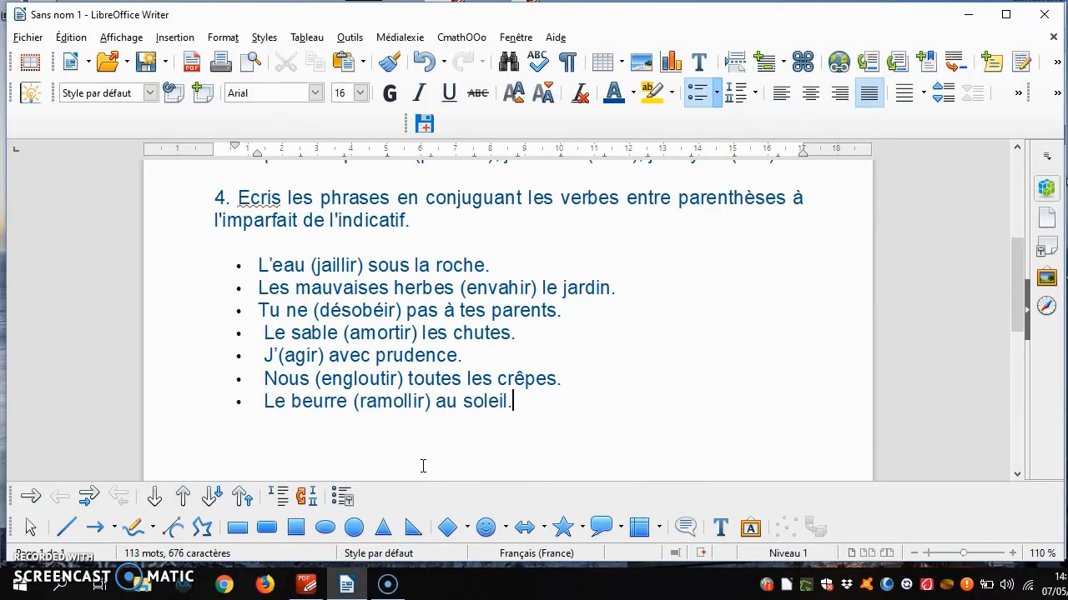
Step: Copy the sentence "Le vent (gémir) dans la cheminée." from the PDF into Writer as the eighth bullet
key(alt+Tab)
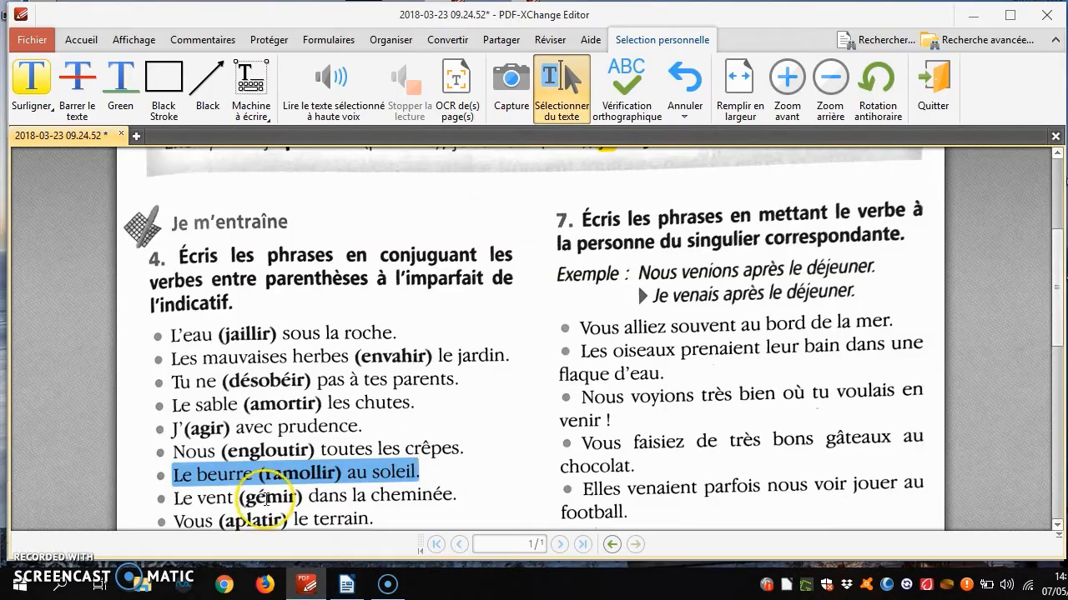
drag(176, 497, 459, 490)
key(ctrl+c)
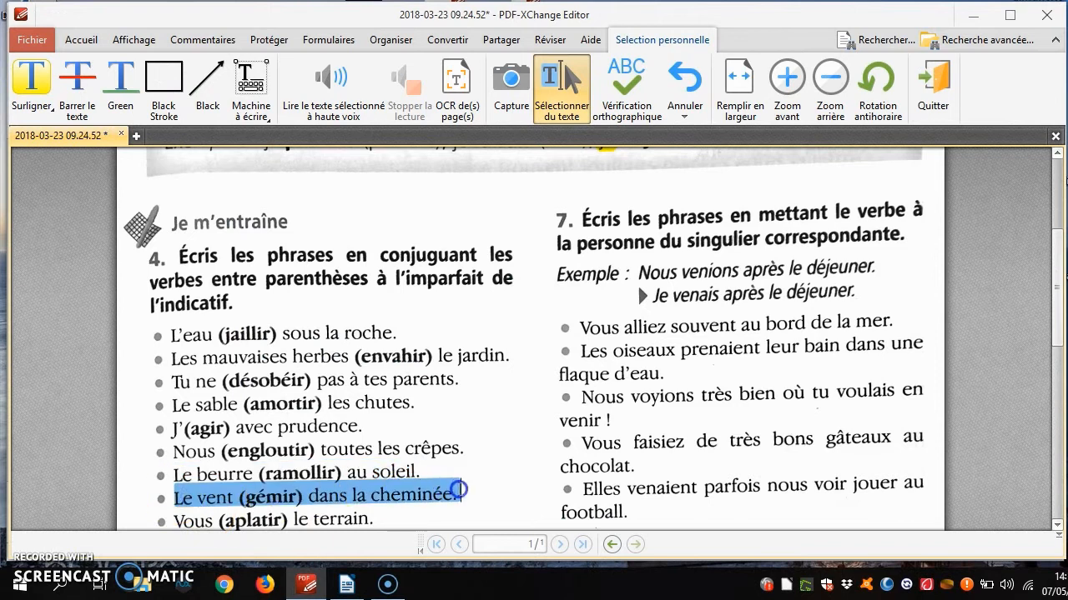
key(alt+Tab)
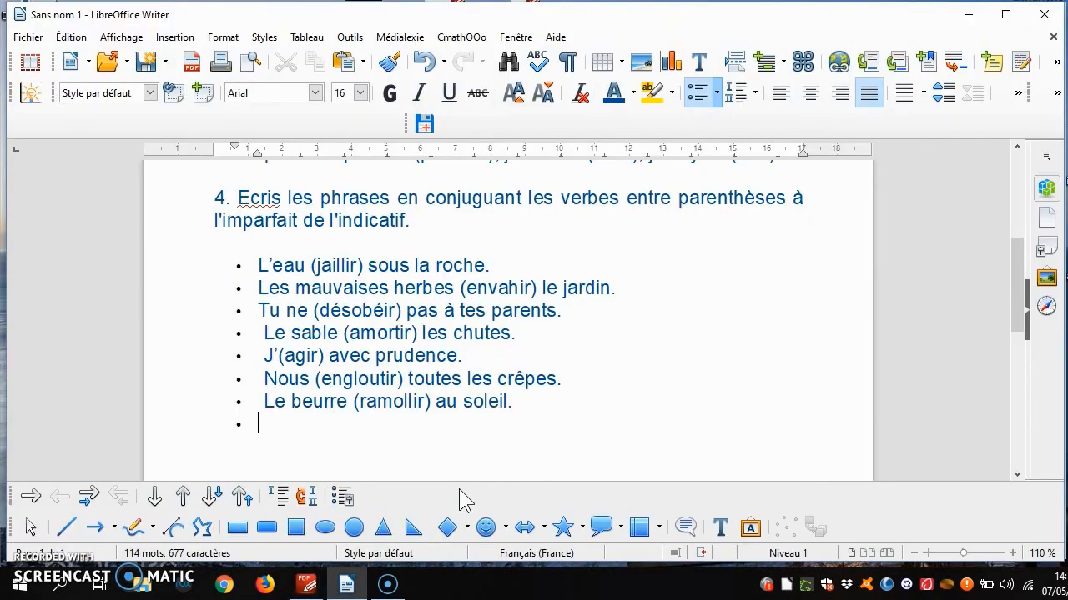
key(ctrl+v)
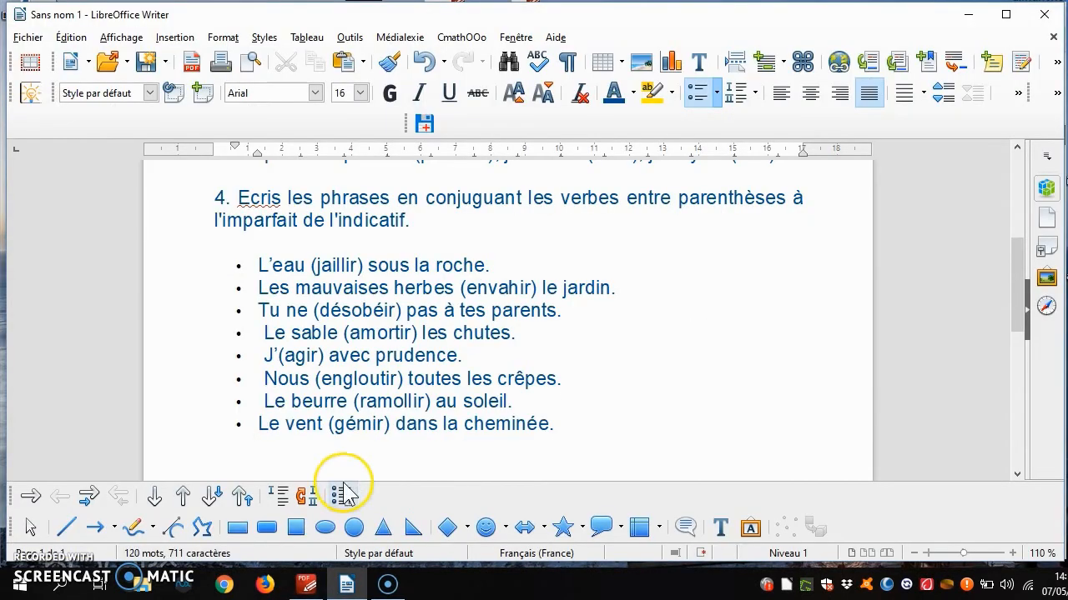
Step: Make the verbs "jaillir", "envahir", "désobéir" and "amortir" in the first four bulleted sentences bold
double_click(335, 265)
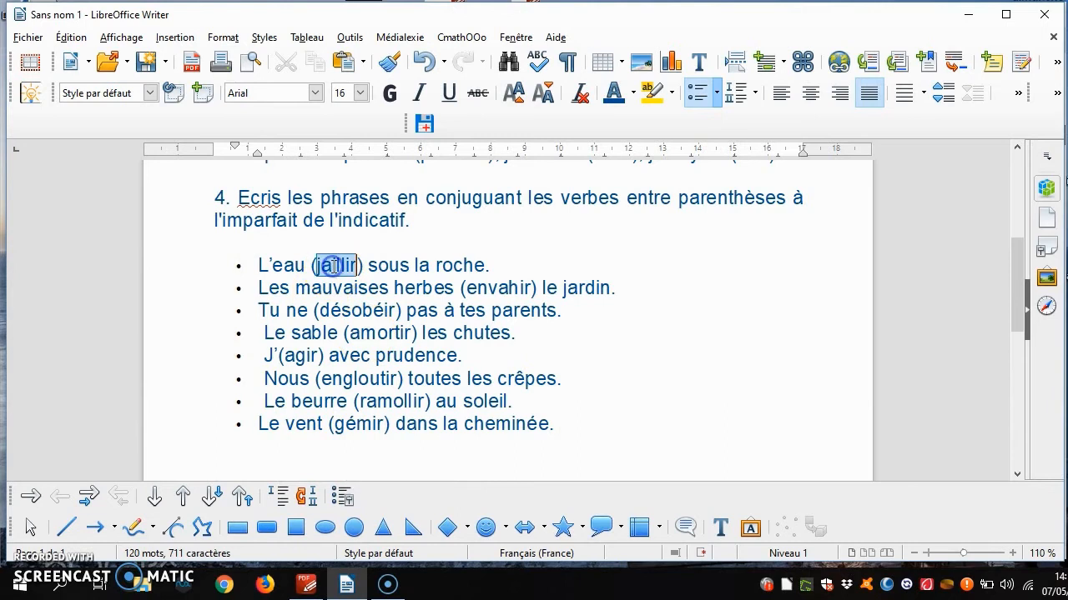
click(389, 93)
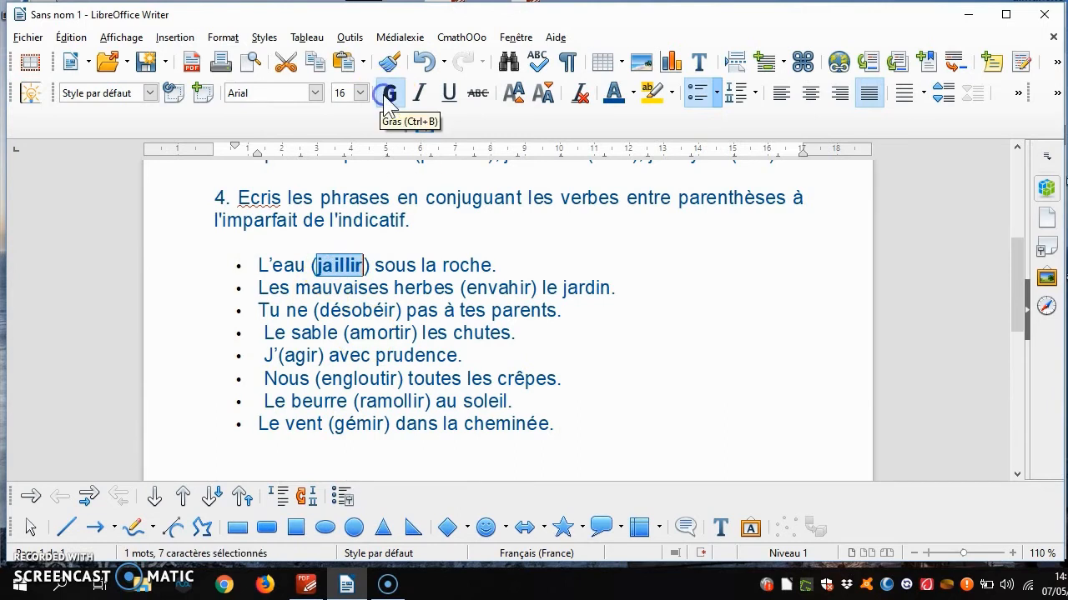
double_click(494, 289)
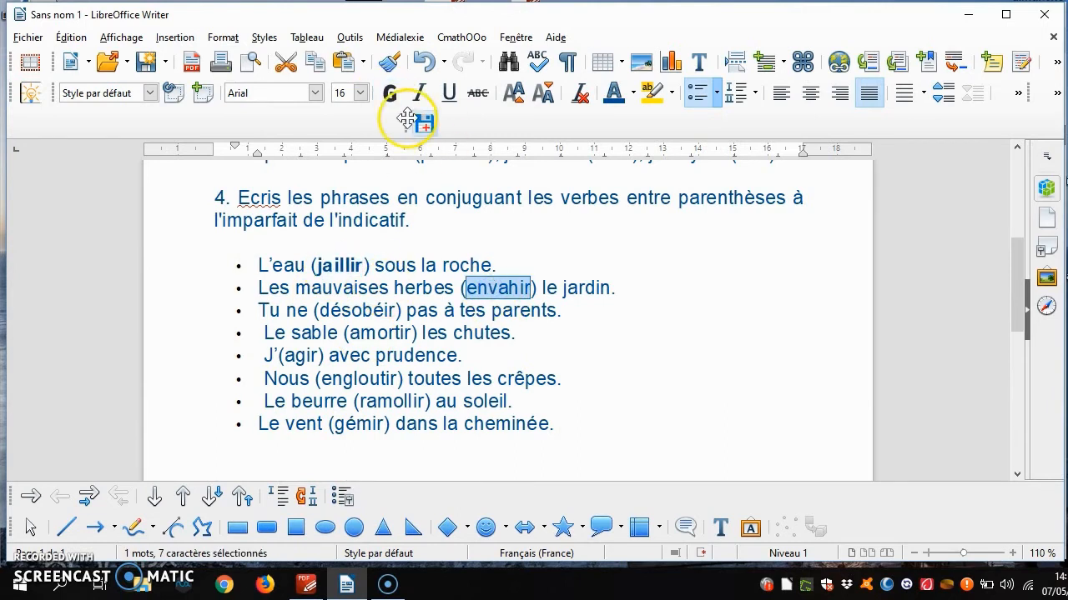
click(389, 92)
double_click(358, 311)
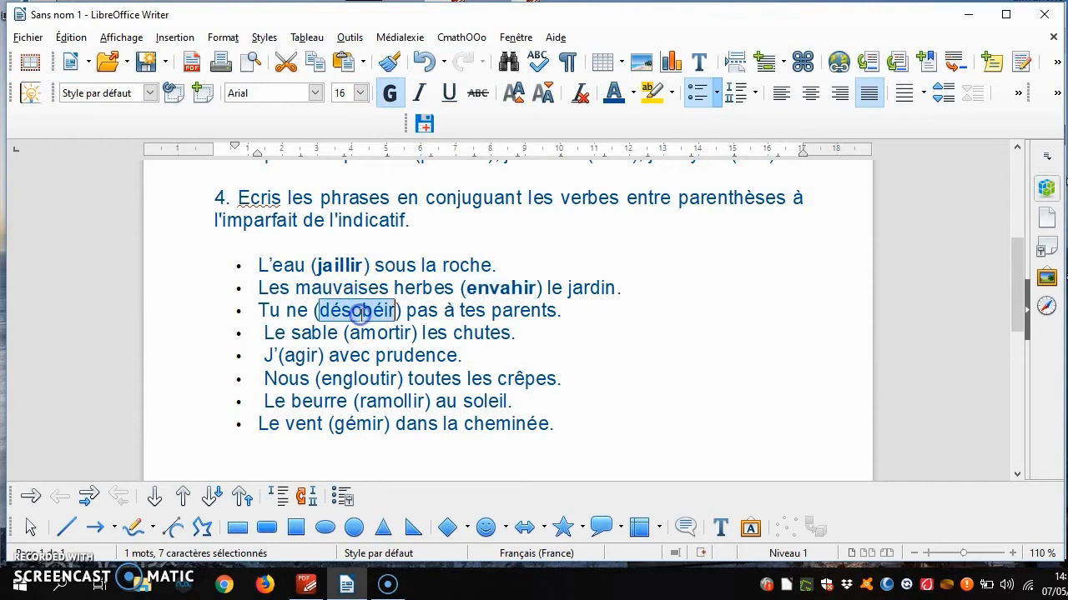
click(391, 92)
double_click(380, 333)
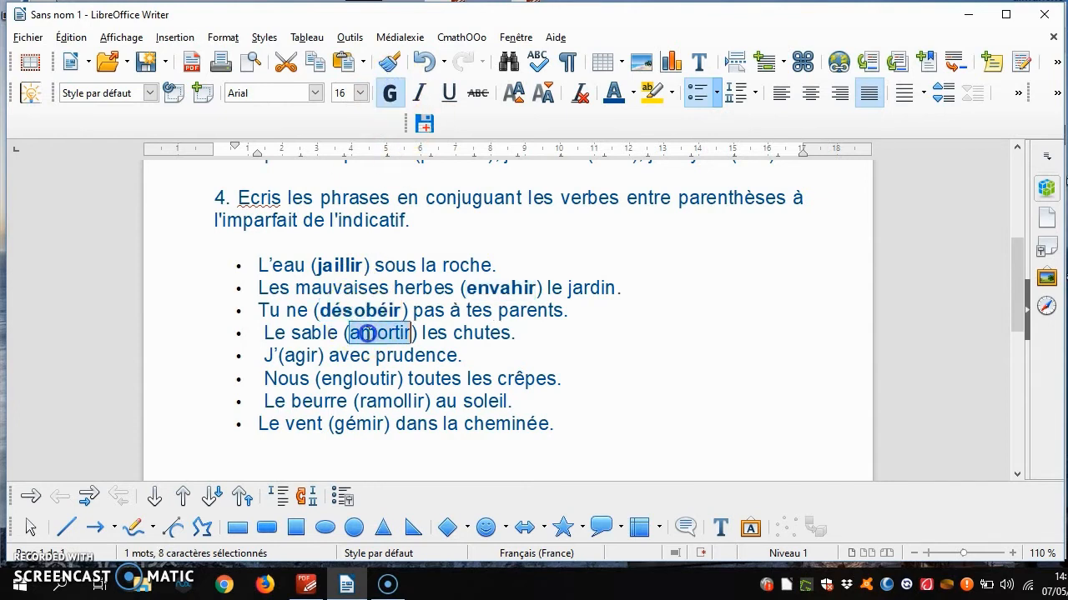
click(391, 93)
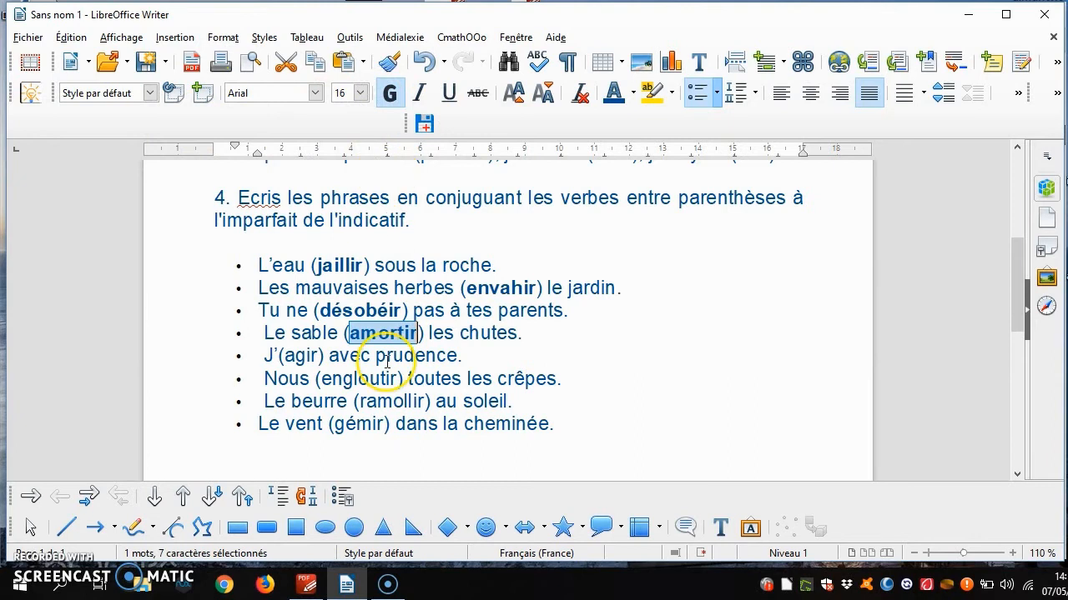
Step: Make the verbs "agir", "engloutir", "ramollir" and "gémir" in the last four bulleted sentences bold, then deselect the text
click(306, 355)
double_click(305, 355)
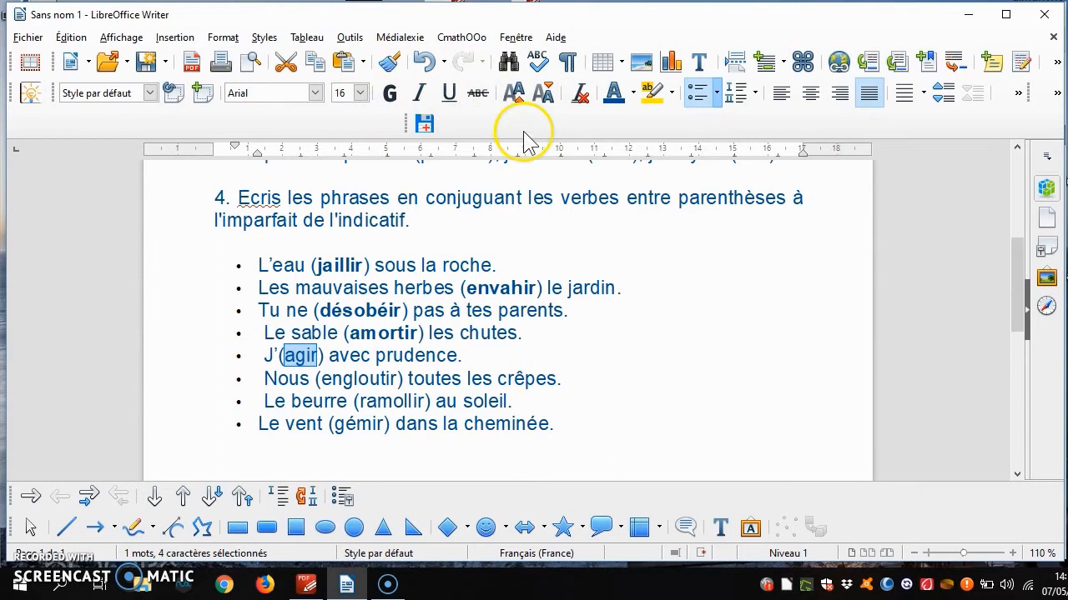
click(388, 93)
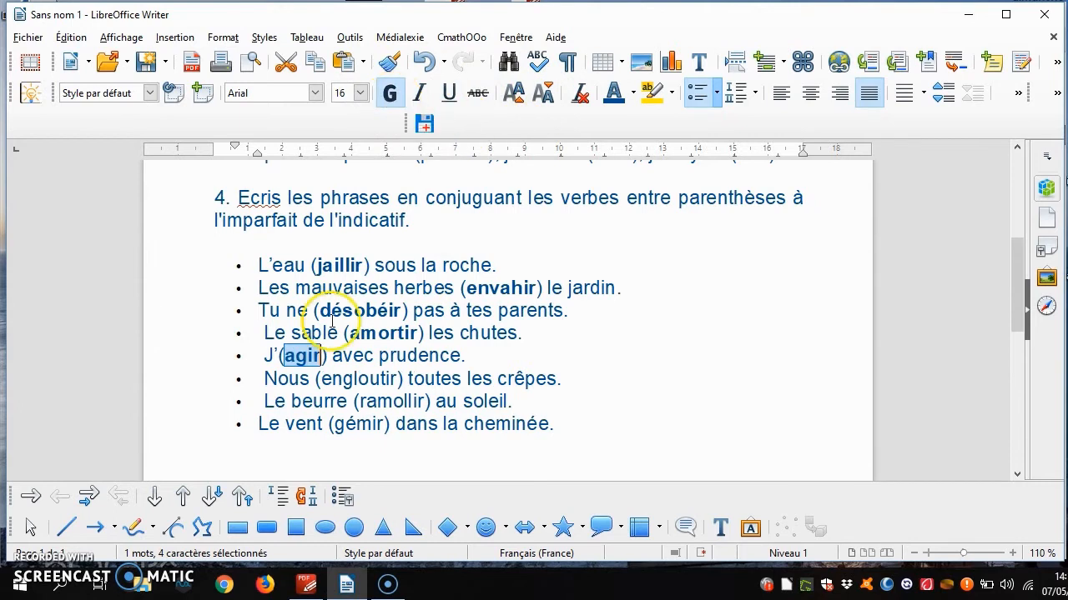
double_click(355, 379)
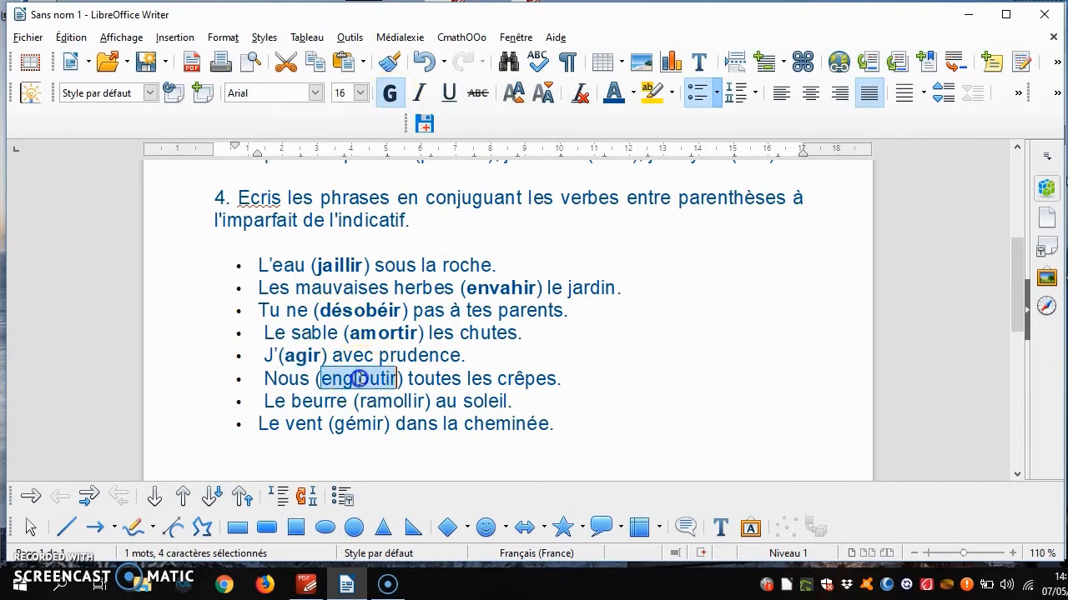
click(388, 92)
double_click(388, 401)
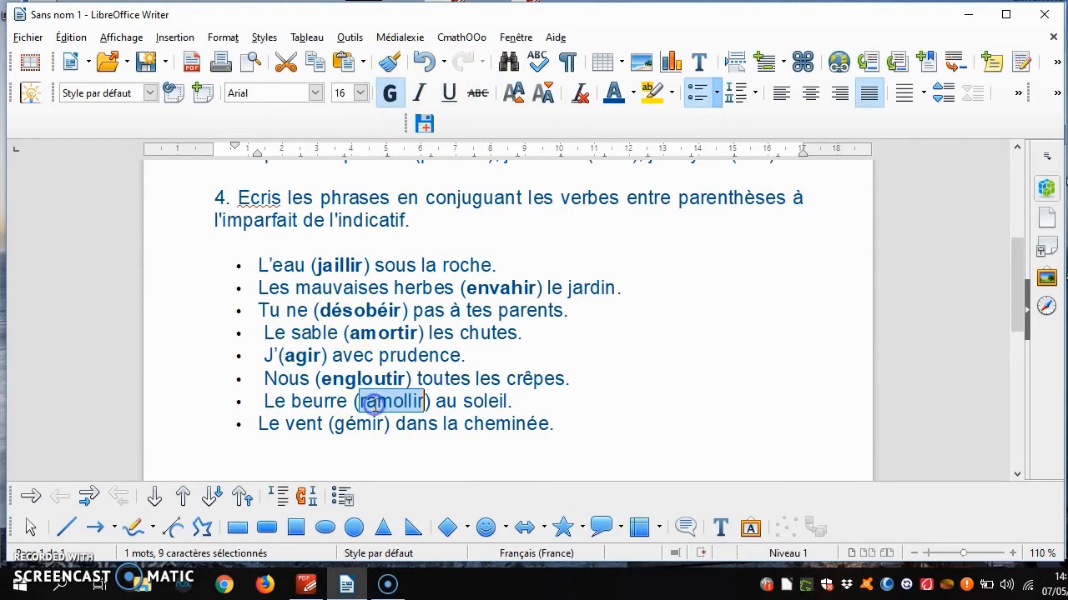
click(389, 94)
double_click(359, 423)
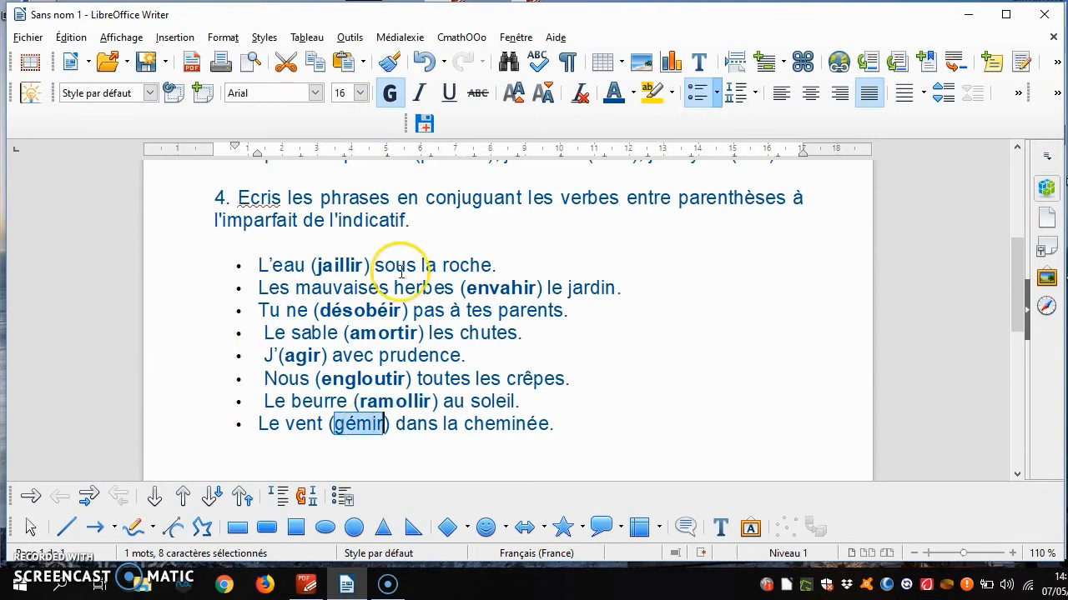
click(389, 94)
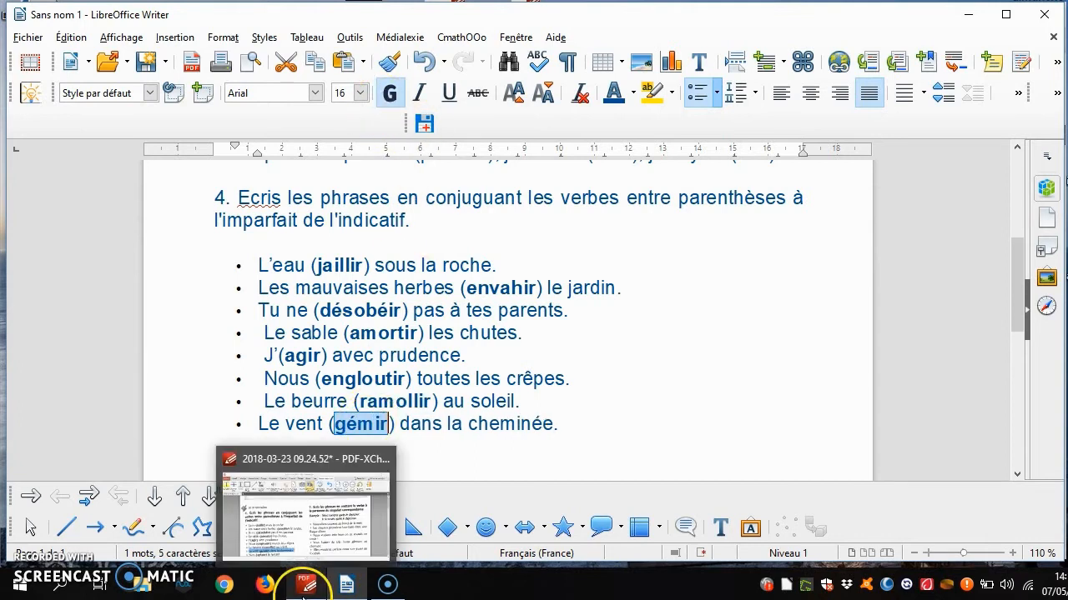
click(585, 426)
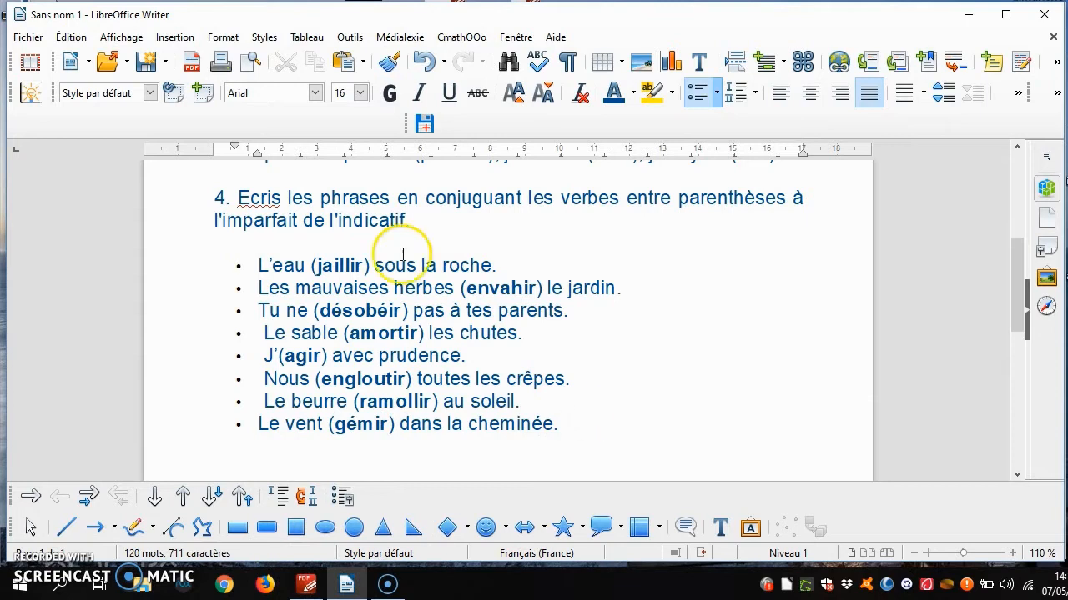
click(350, 37)
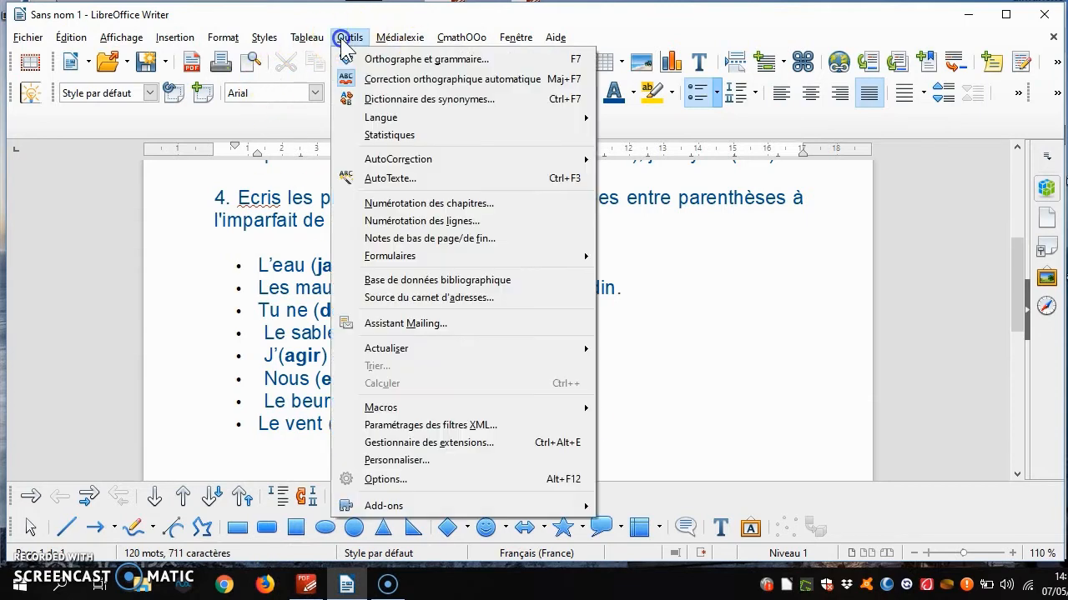
click(175, 38)
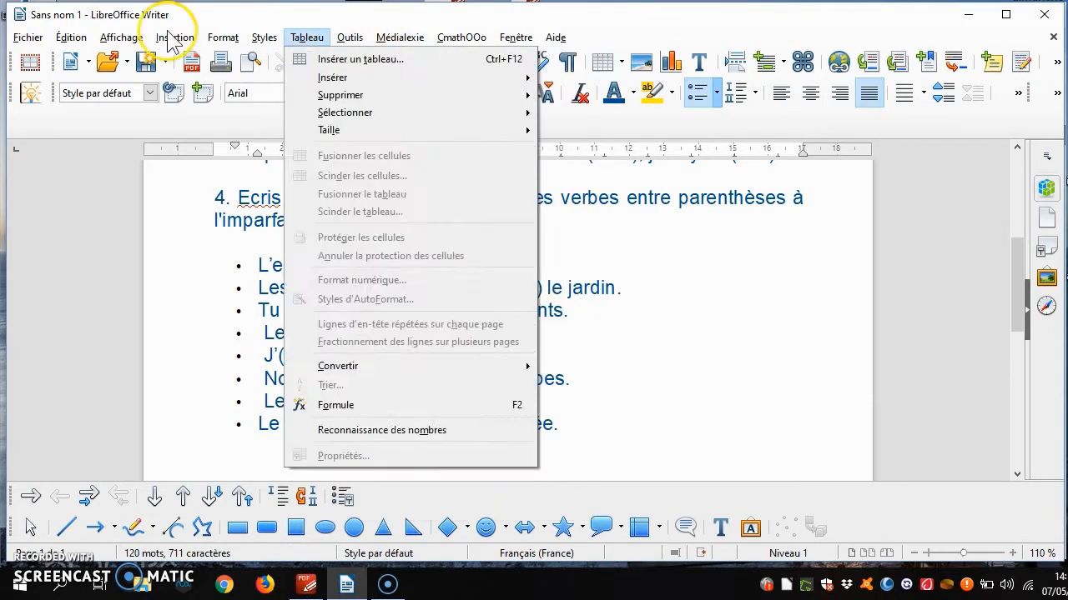
click(171, 39)
click(124, 39)
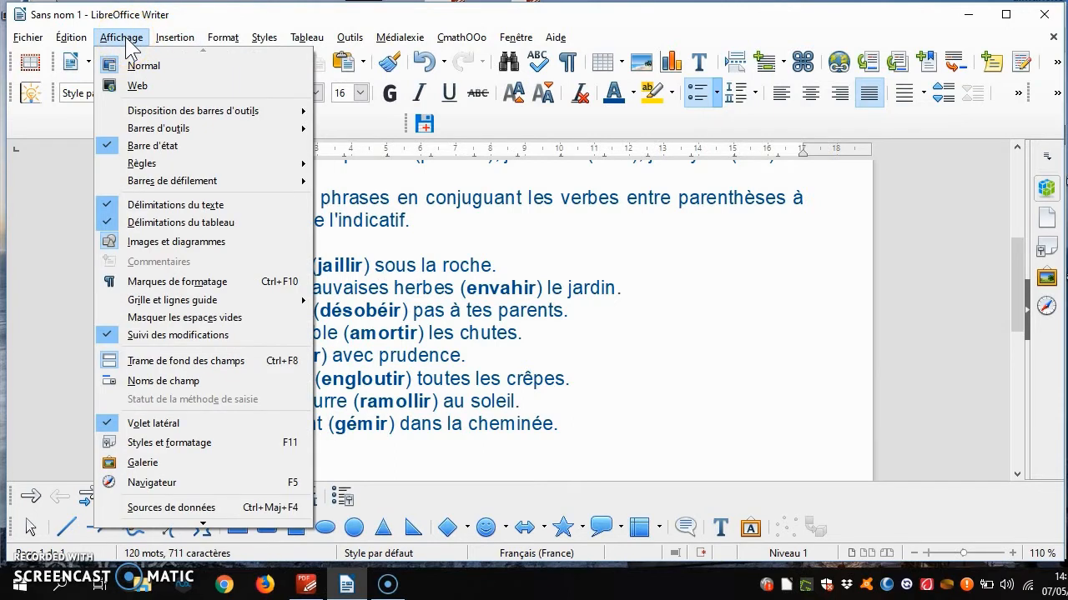
mouse_move(177, 130)
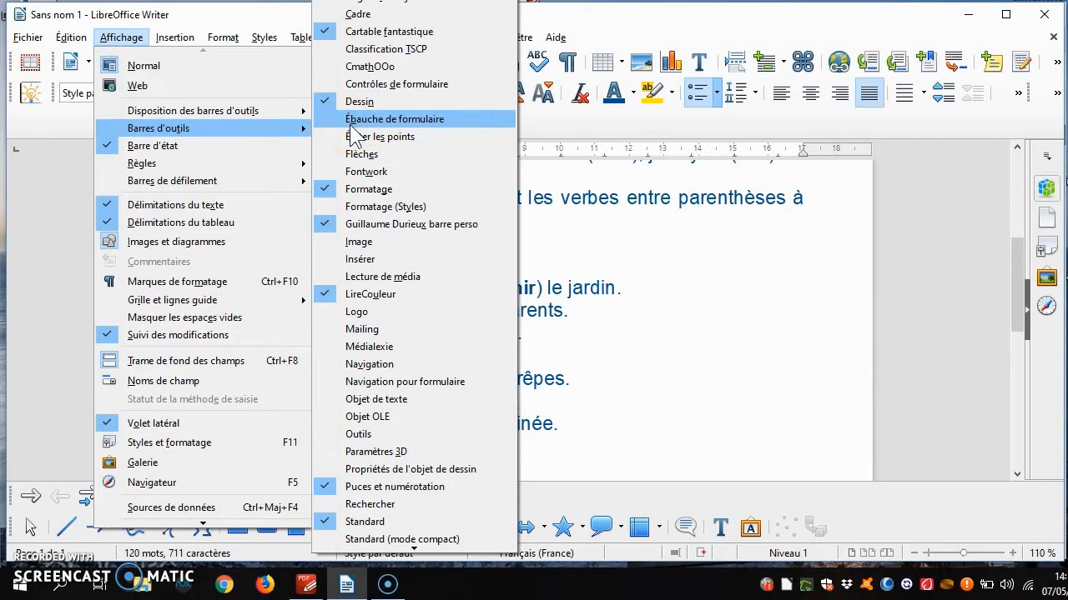
click(15, 206)
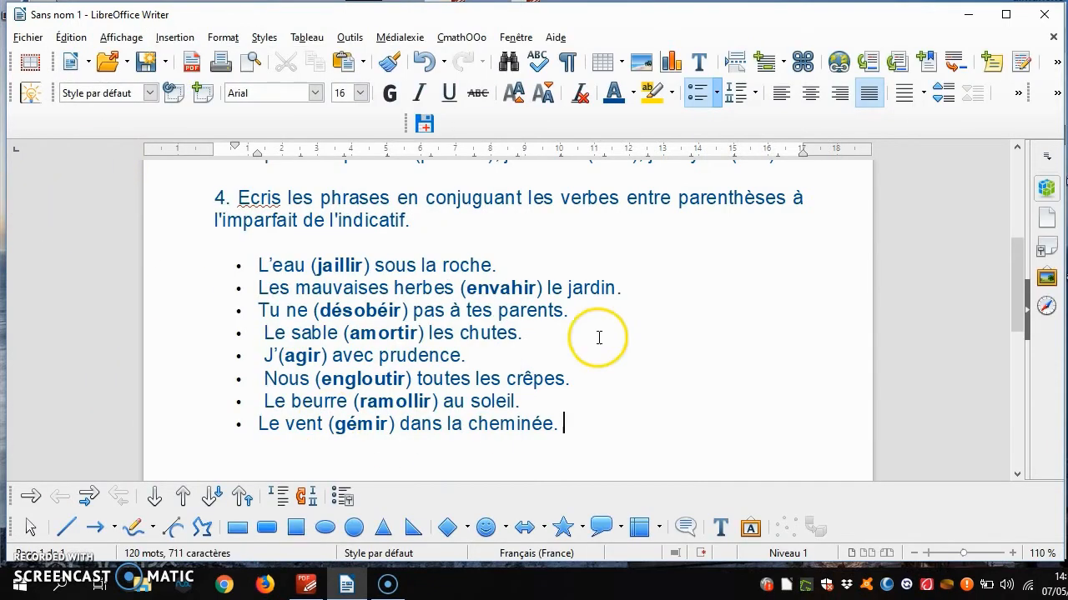
Step: Close PDF-XChange Editor without saving the document's changes, and shift the Writer window so its hidden LireCouleur tools fit on screen
click(1057, 93)
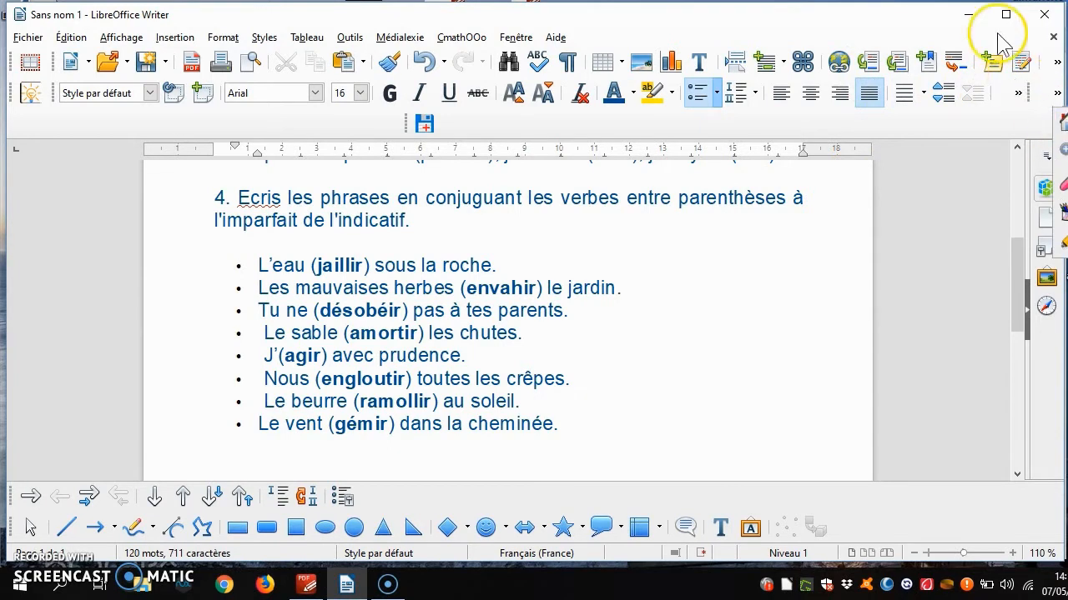
drag(1065, 71, 918, 68)
click(1047, 14)
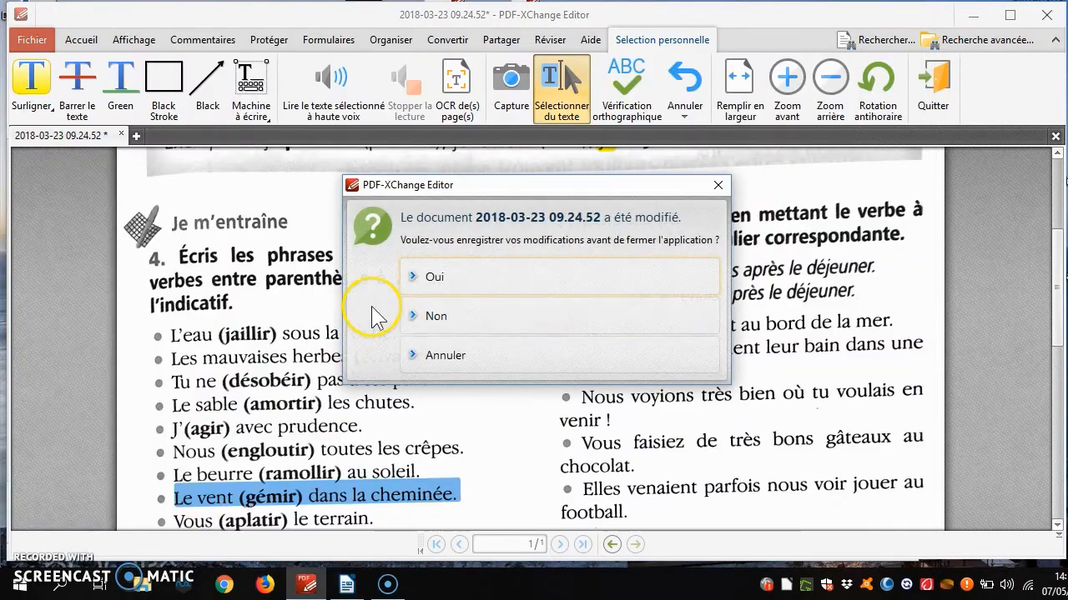
click(457, 325)
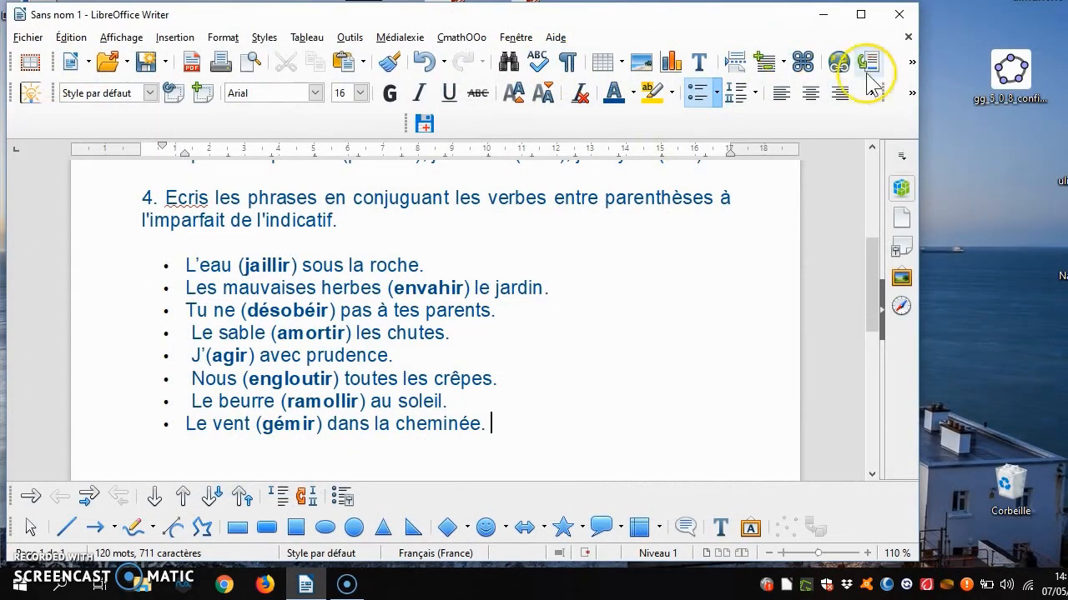
Step: Try widening the spaces between words in the eight bulleted sentences of exercise 4 with LireCouleur
click(913, 93)
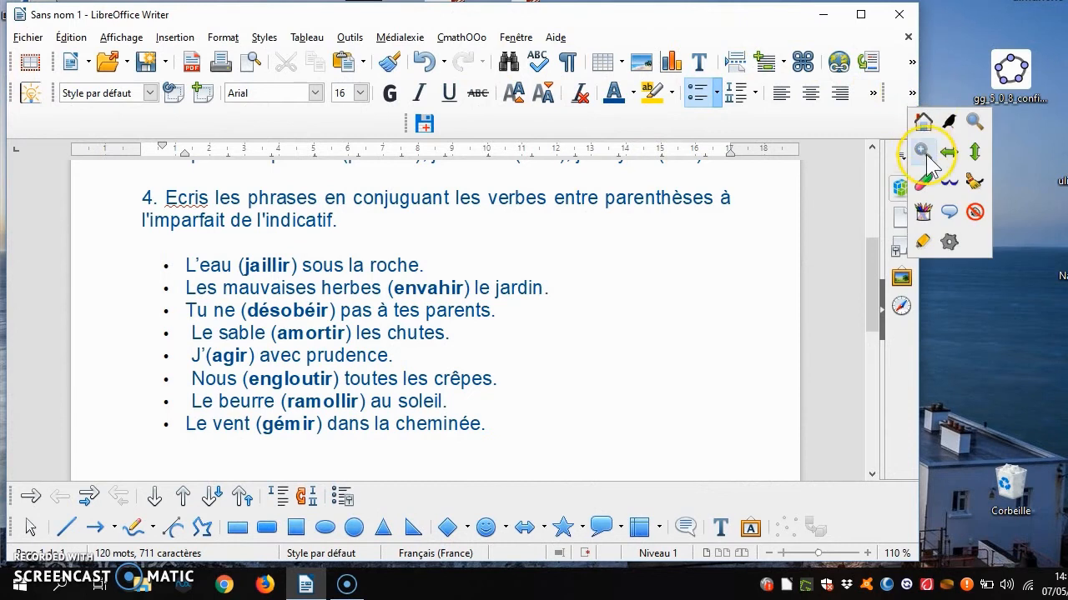
click(491, 425)
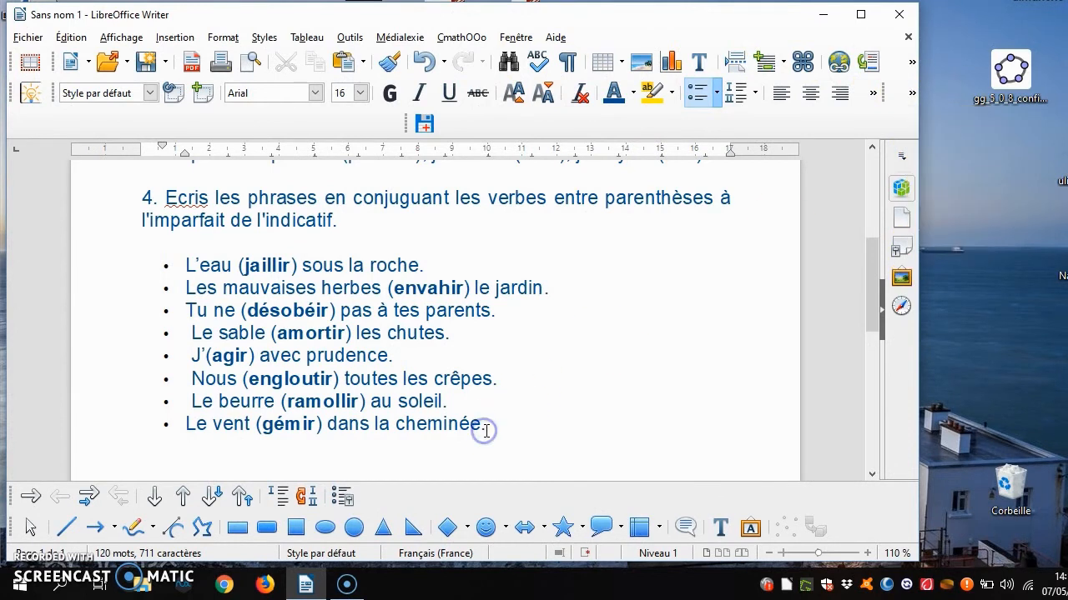
drag(490, 426, 162, 265)
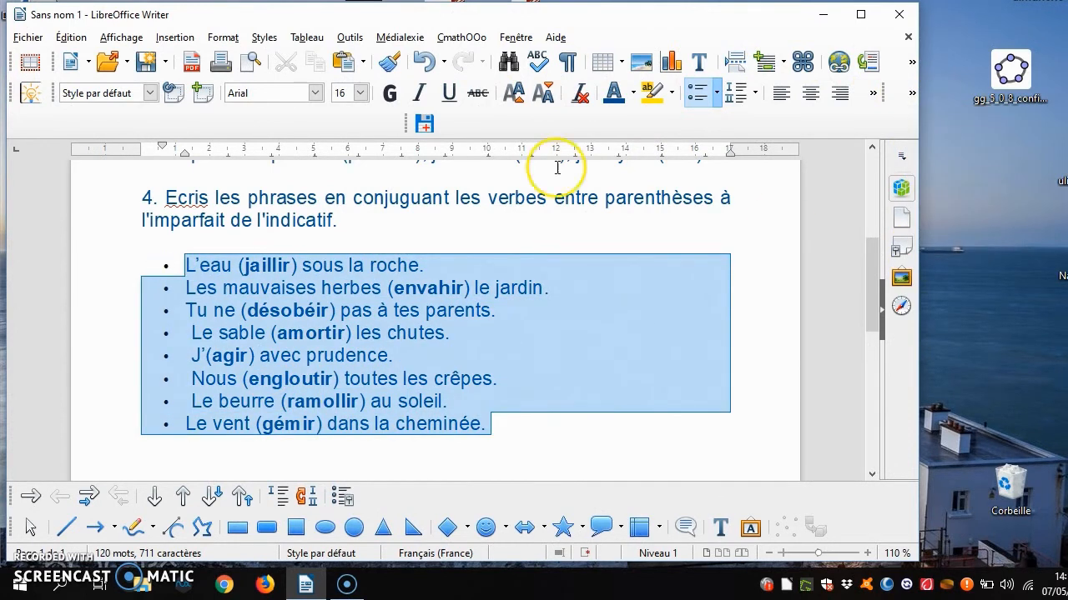
click(912, 93)
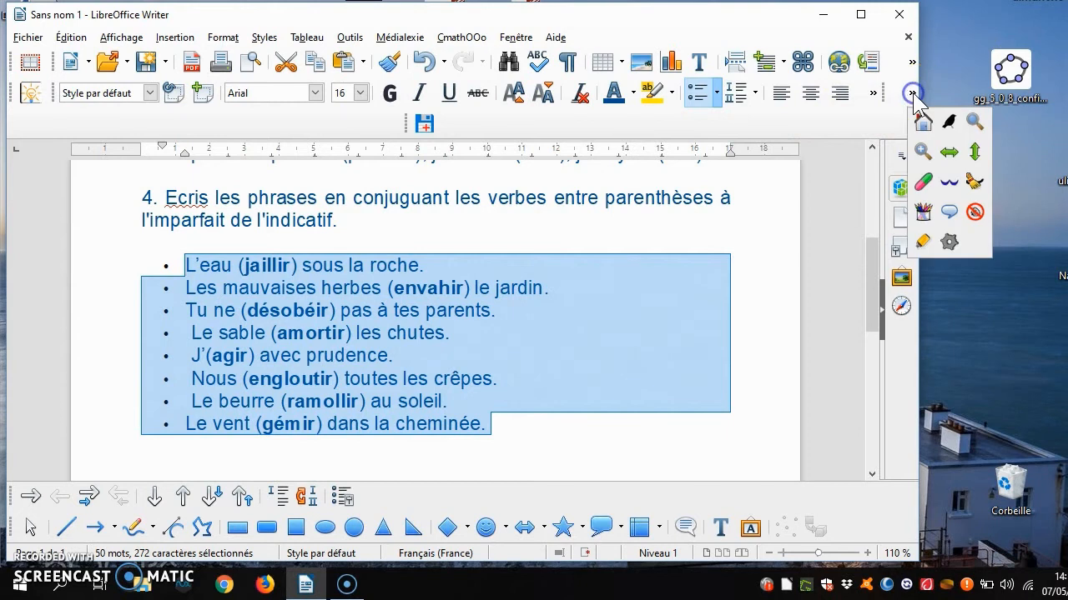
click(947, 155)
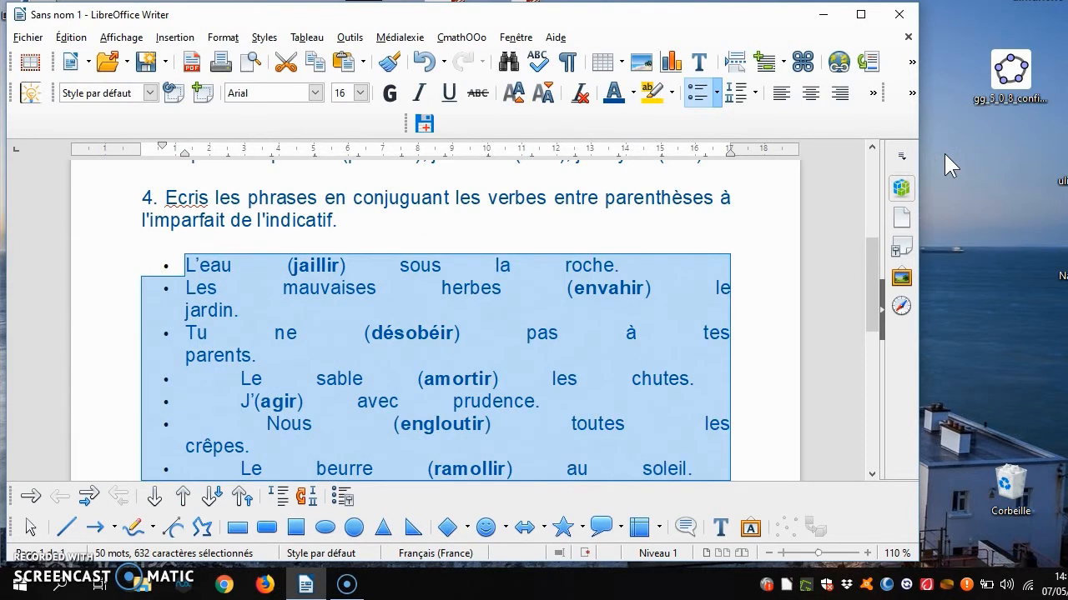
Step: Undo all the widened word spaces in the eight bulleted sentences
key(ctrl+z)
key(ctrl+z)
key(ctrl+z)
key(ctrl+z)
key(ctrl+z)
key(ctrl+z)
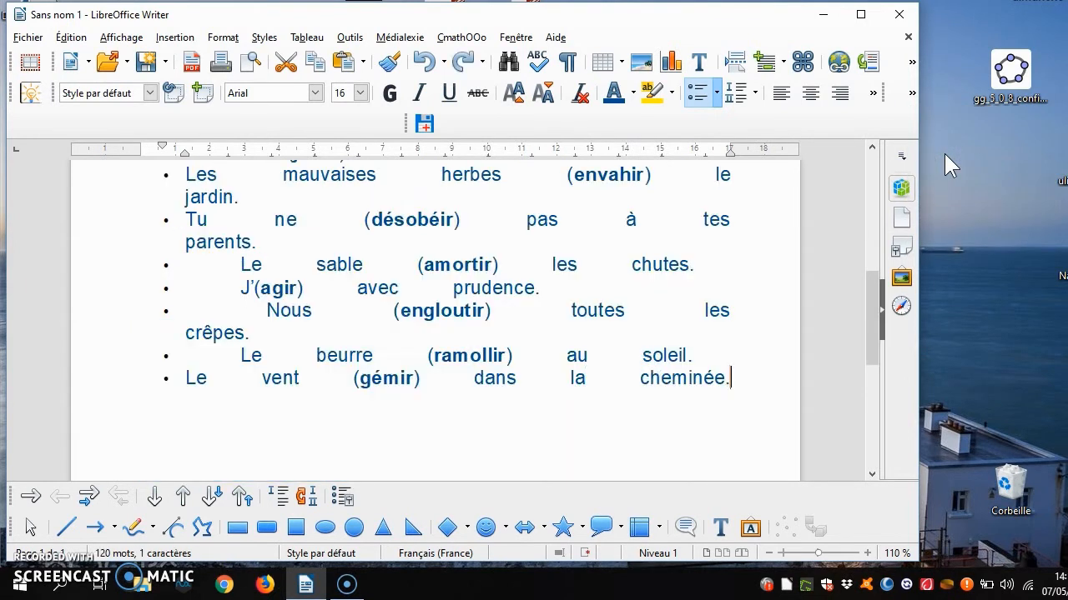
key(ctrl+z)
key(ctrl+z)
key(ctrl+z)
key(ctrl+z)
key(ctrl+z)
key(ctrl+z)
key(ctrl+z)
key(ctrl+z)
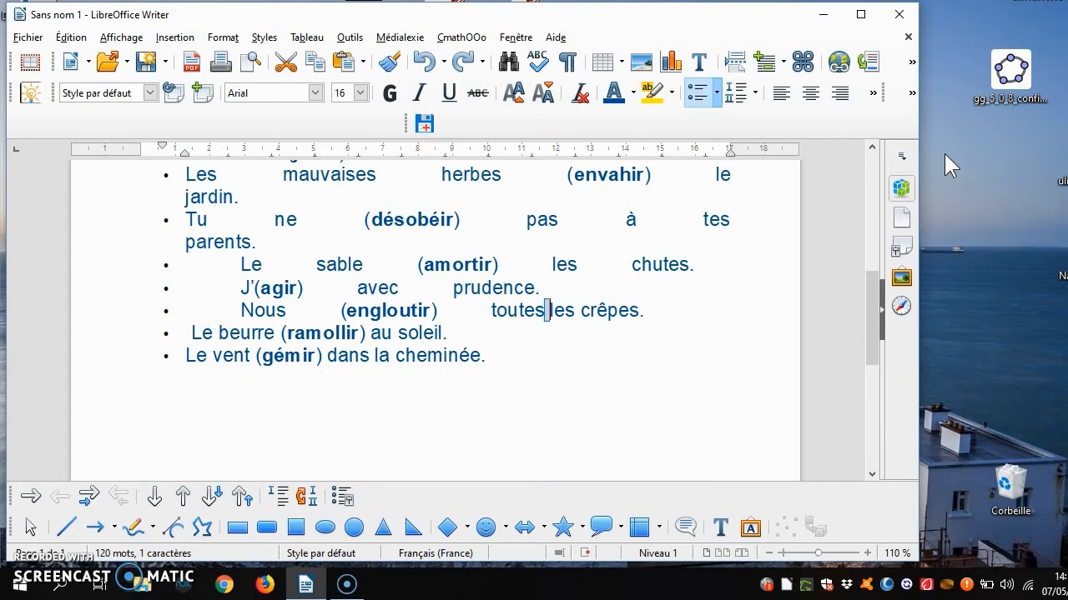
key(ctrl+z)
key(ctrl+z)
key(ctrl+z)
key(ctrl+z)
key(ctrl+z)
key(ctrl+z)
key(ctrl+z)
key(ctrl+z)
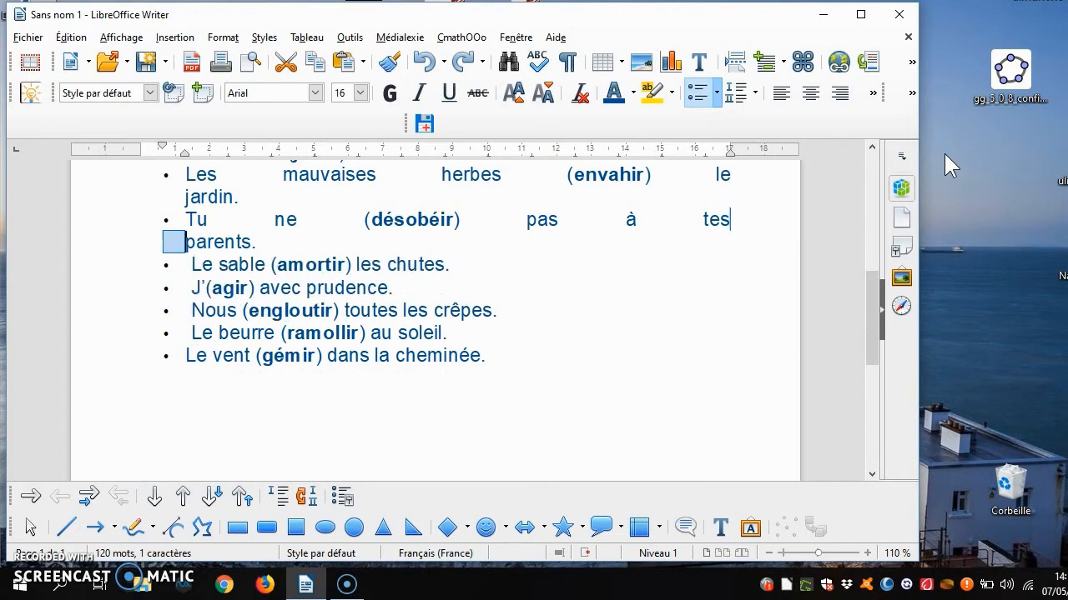
key(ctrl+z)
key(ctrl+z)
key(ctrl+z)
key(ctrl+z)
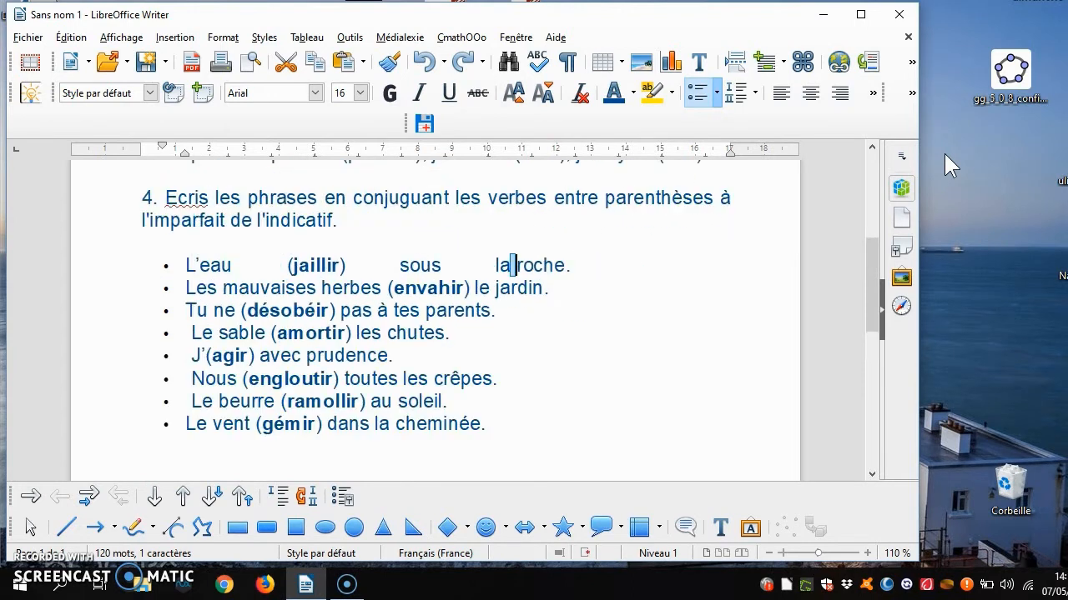
key(ctrl+z)
key(ctrl+z)
key(ctrl+z)
key(ctrl+z)
key(ctrl+z)
key(ctrl+z)
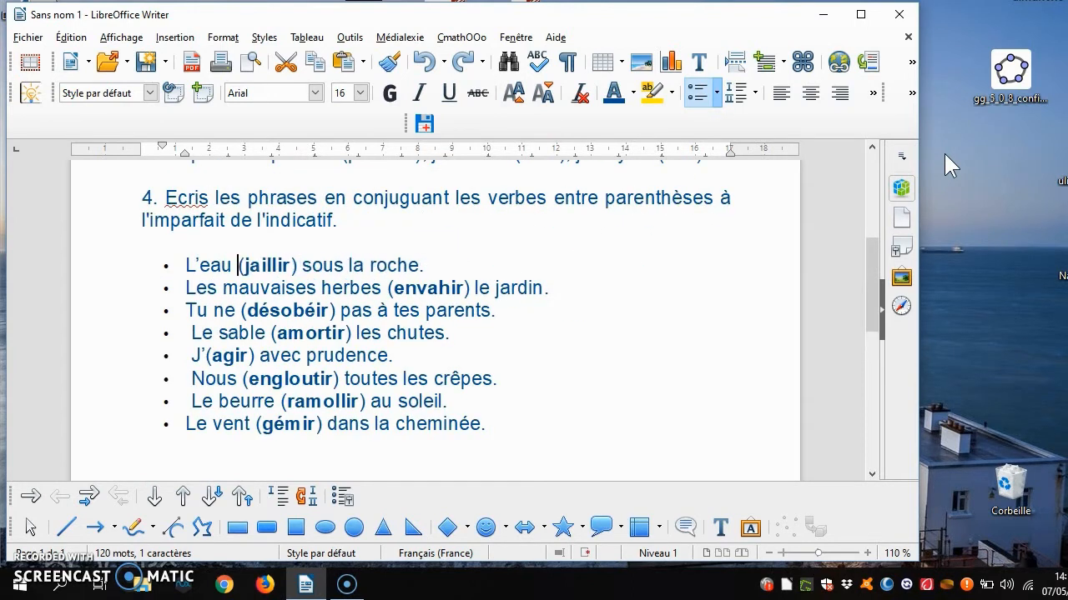
Step: Colour the syllables of the eight bulleted sentences in alternating blue, red and green, with silent letters in grey, using LireCouleur
drag(487, 425, 116, 261)
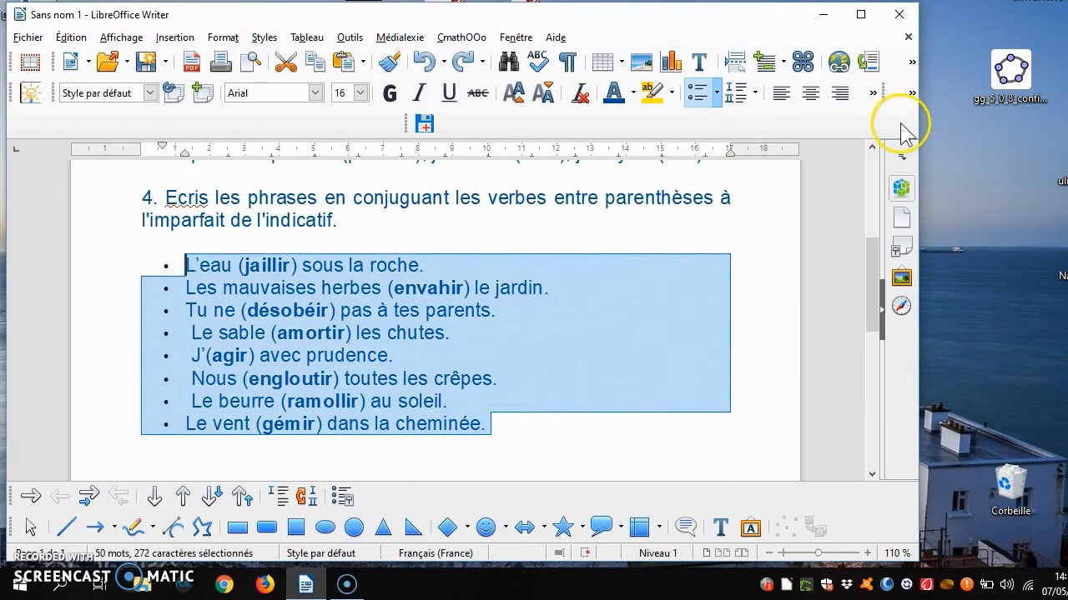
click(912, 93)
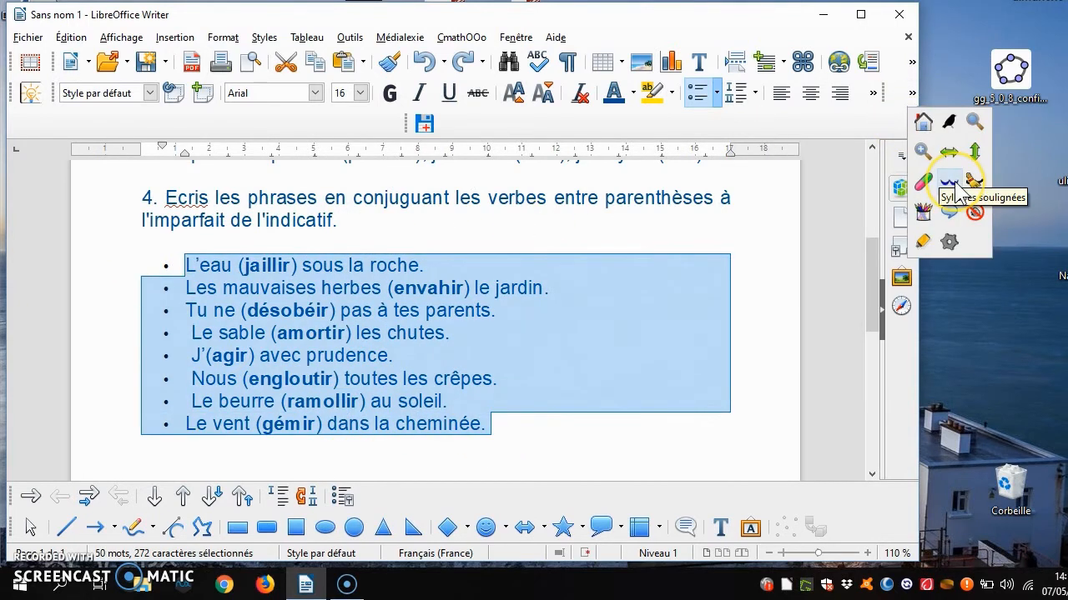
click(924, 185)
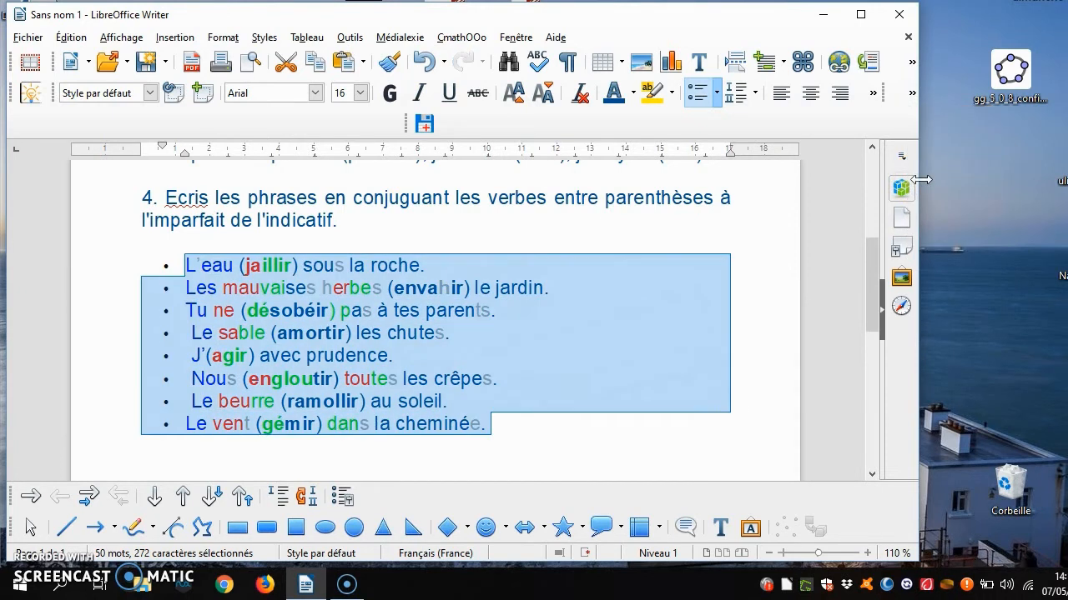
Step: End the bulleted list after "Le vent (gémir) dans la cheminée." and start an unbulleted paragraph below it
click(553, 431)
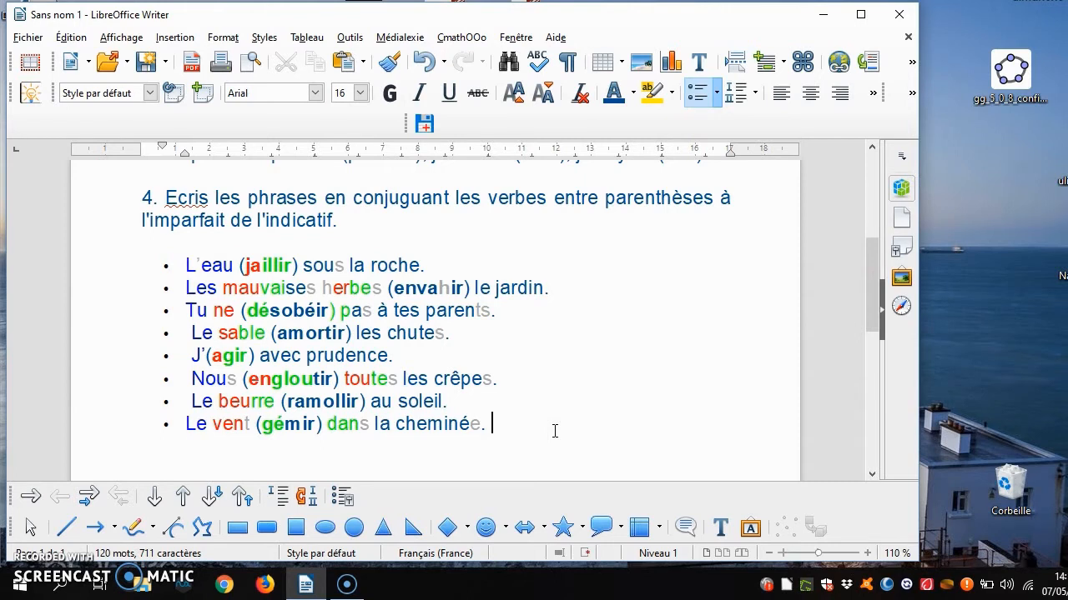
key(Return)
key(Return)
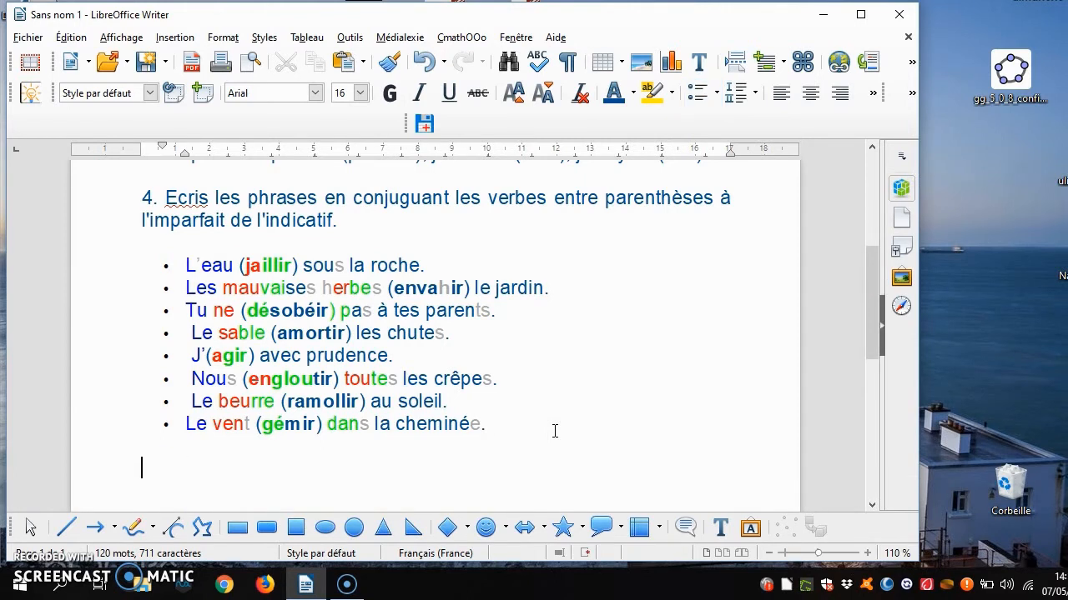